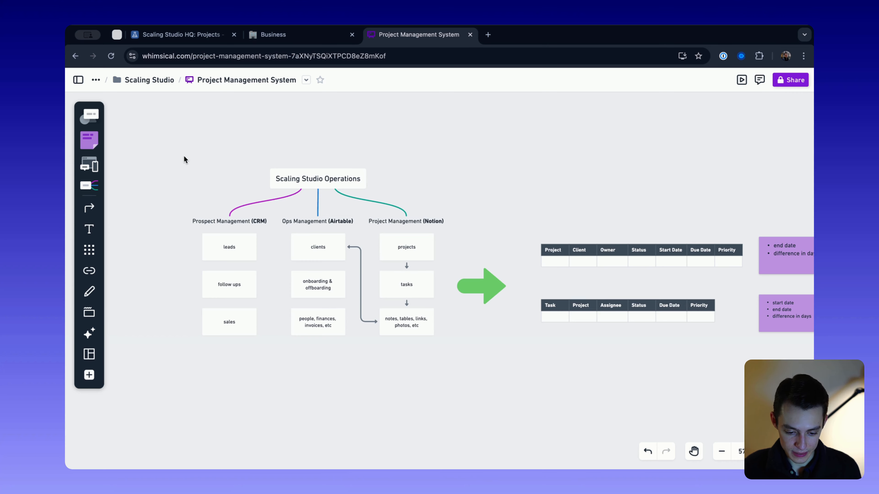
- Examine the Scaling Studio Operations diagram, covering its CRM, Airtable and Notion branches and the boxes beneath them
{"action": "scroll", "coordinate": [184, 155], "scroll_direction": "up", "scroll_amount": 2}
{"action": "scroll", "coordinate": [184, 156], "scroll_direction": "left", "scroll_amount": 1}
{"action": "scroll", "coordinate": [184, 155], "scroll_direction": "down", "scroll_amount": 1}
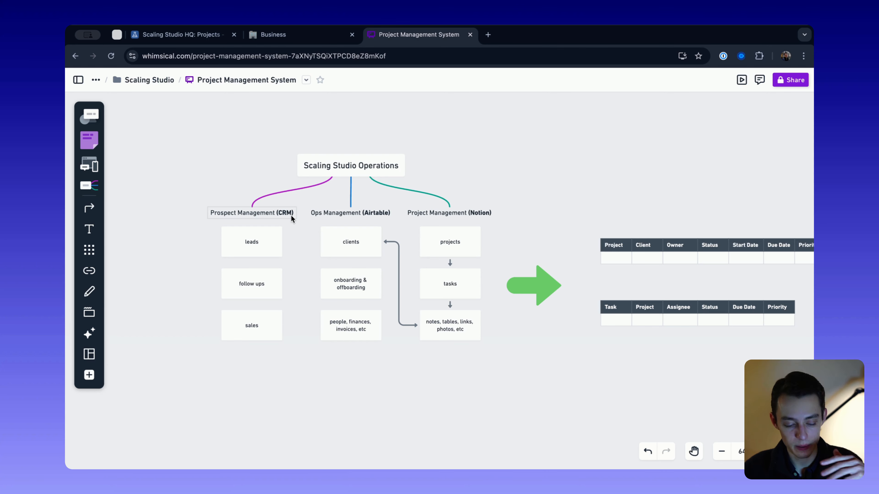
{"action": "scroll", "coordinate": [291, 215], "scroll_direction": "up", "scroll_amount": 1}
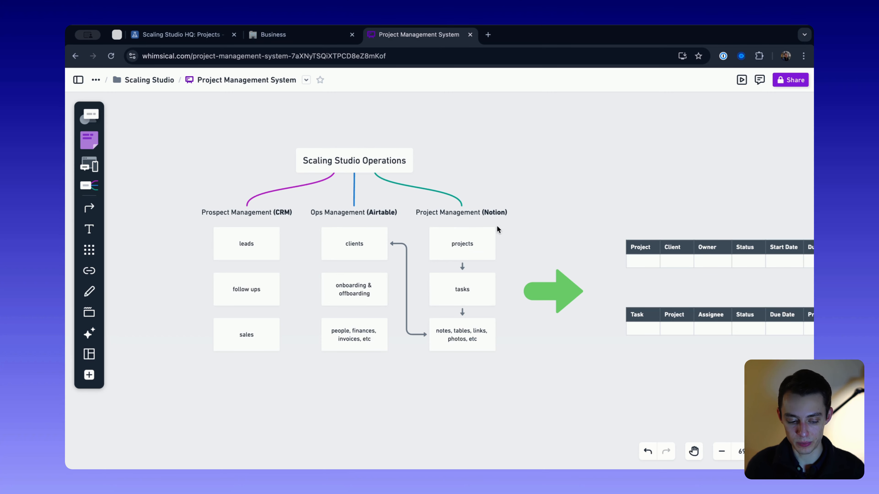
{"action": "scroll", "coordinate": [450, 226], "scroll_direction": "right", "scroll_amount": 10}
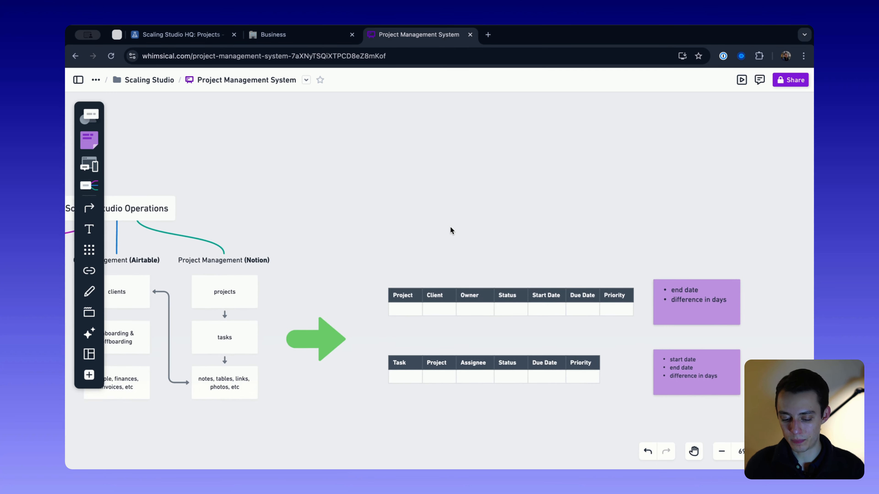
{"action": "scroll", "coordinate": [451, 230], "scroll_direction": "up", "scroll_amount": 3}
{"action": "left_click_drag", "start_coordinate": [305, 221], "coordinate": [780, 428]}
{"action": "left_click", "coordinate": [541, 194]}
{"action": "scroll", "coordinate": [541, 195], "scroll_direction": "down", "scroll_amount": 2}
{"action": "scroll", "coordinate": [541, 194], "scroll_direction": "right", "scroll_amount": 2}
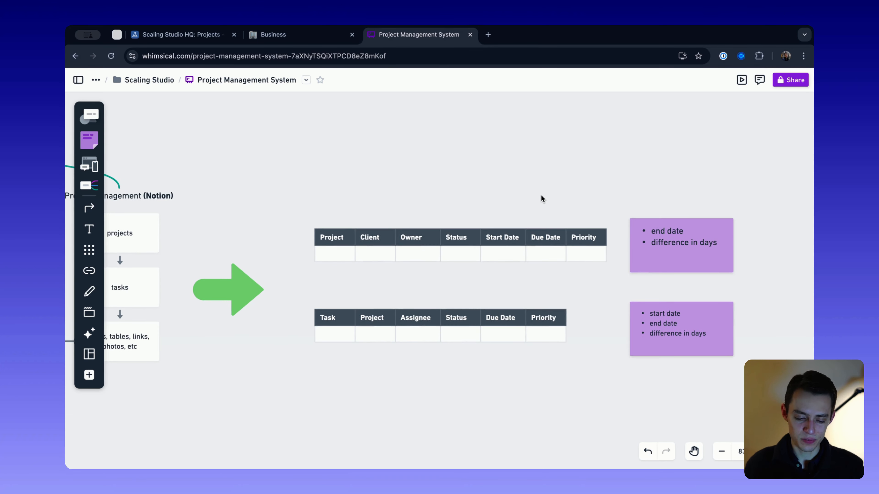
{"action": "scroll", "coordinate": [386, 230], "scroll_direction": "down", "scroll_amount": 2}
{"action": "scroll", "coordinate": [386, 230], "scroll_direction": "left", "scroll_amount": 3}
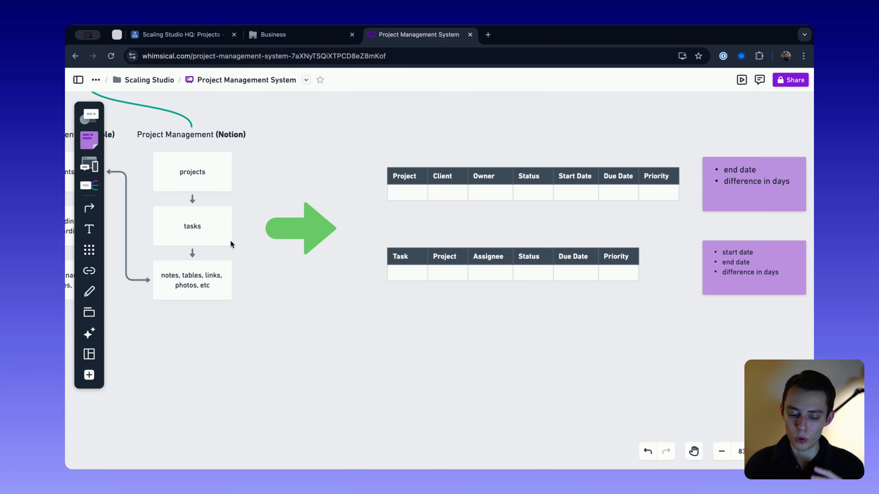
- Compare the columns of the Project and Task tables with the projects and tasks boxes under Project Management (Notion)
{"action": "scroll", "coordinate": [231, 244], "scroll_direction": "up", "scroll_amount": 2}
{"action": "scroll", "coordinate": [231, 244], "scroll_direction": "right", "scroll_amount": 2}
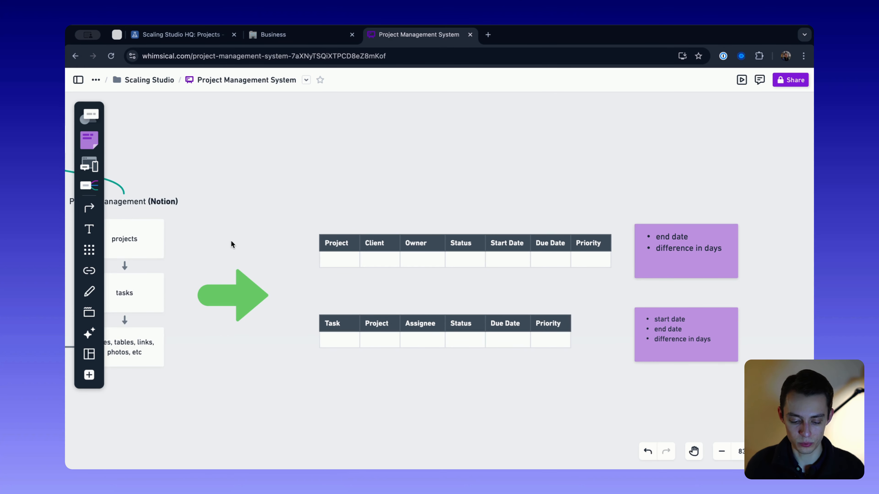
{"action": "scroll", "coordinate": [372, 267], "scroll_direction": "down", "scroll_amount": 3}
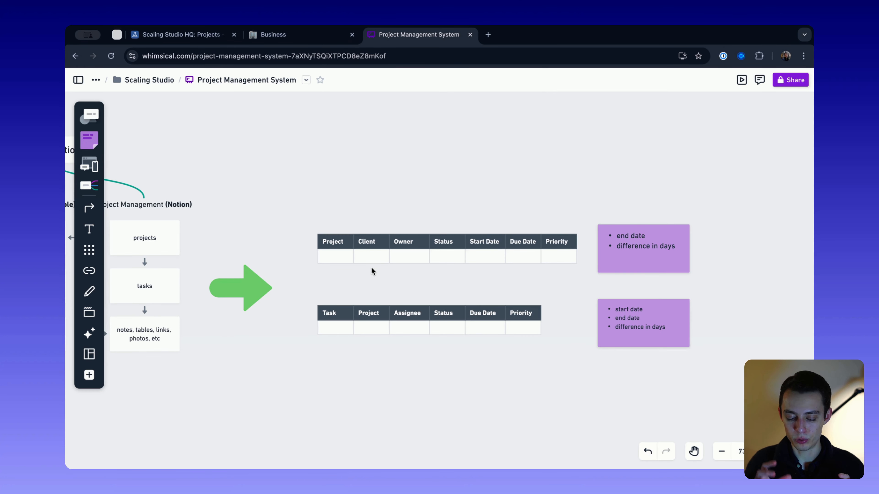
{"action": "scroll", "coordinate": [465, 308], "scroll_direction": "right", "scroll_amount": 1}
{"action": "scroll", "coordinate": [476, 299], "scroll_direction": "up", "scroll_amount": 3}
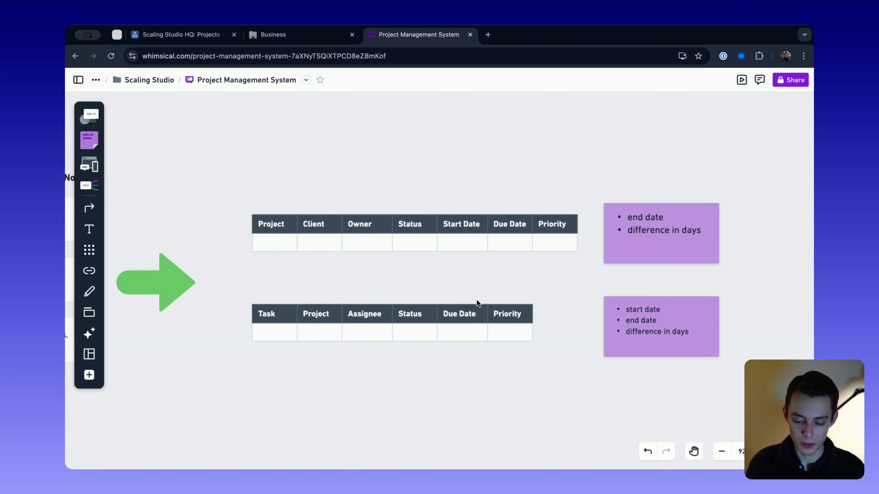
{"action": "scroll", "coordinate": [476, 299], "scroll_direction": "up", "scroll_amount": 1}
{"action": "scroll", "coordinate": [476, 299], "scroll_direction": "down", "scroll_amount": 1}
{"action": "scroll", "coordinate": [476, 300], "scroll_direction": "left", "scroll_amount": 1}
{"action": "scroll", "coordinate": [468, 292], "scroll_direction": "down", "scroll_amount": 2}
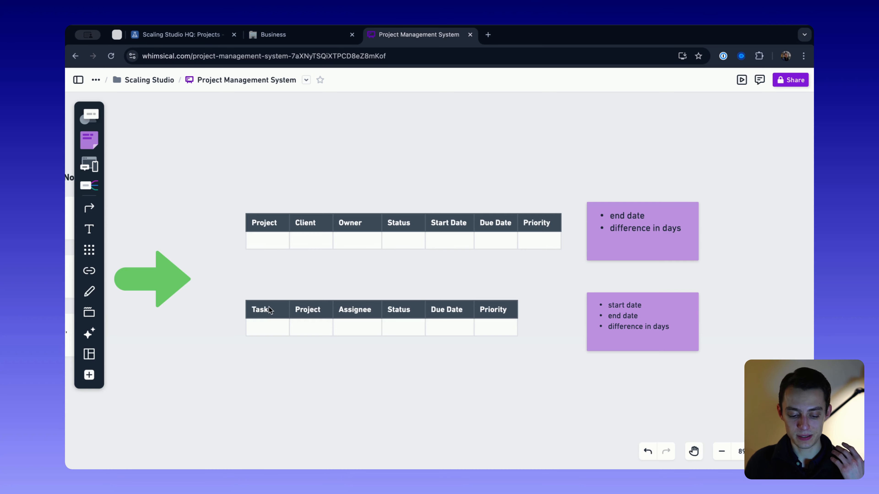
{"action": "scroll", "coordinate": [269, 306], "scroll_direction": "left", "scroll_amount": 6}
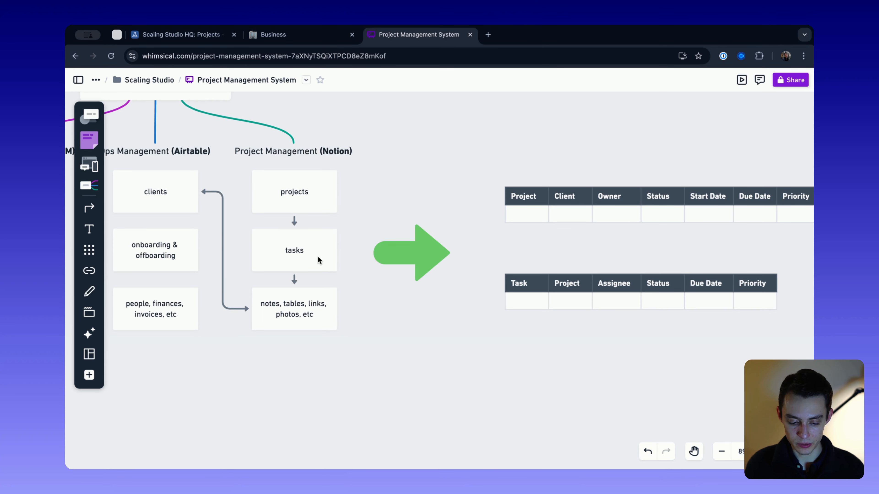
{"action": "scroll", "coordinate": [326, 251], "scroll_direction": "right", "scroll_amount": 4}
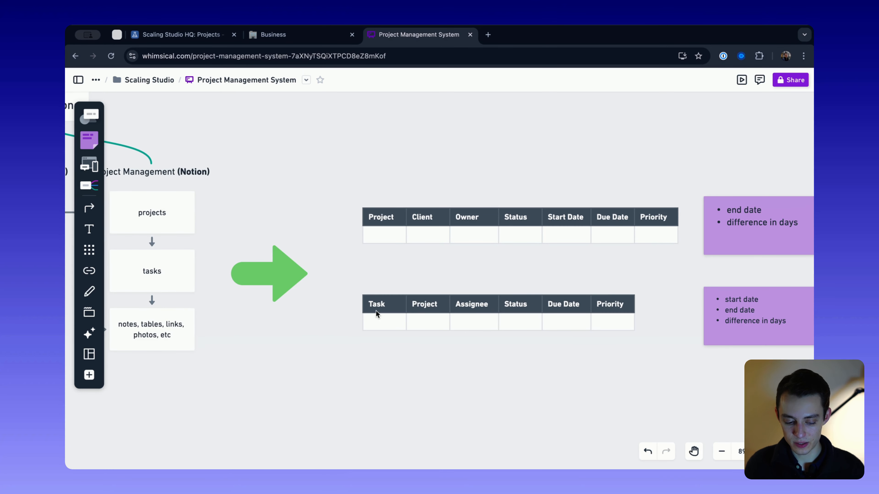
{"action": "scroll", "coordinate": [376, 313], "scroll_direction": "left", "scroll_amount": 5}
{"action": "scroll", "coordinate": [401, 334], "scroll_direction": "right", "scroll_amount": 6}
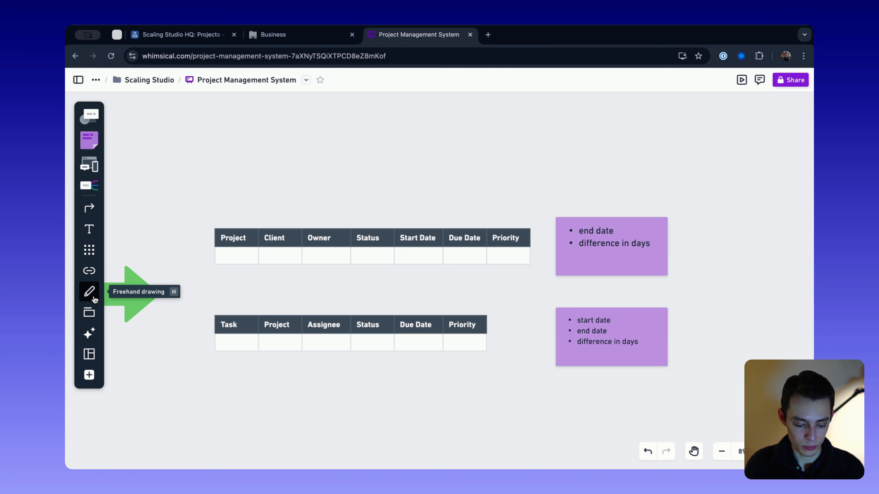
- Draw a freehand vertical line between the Project table and its purple note, and undo the pen strokes
{"action": "left_click", "coordinate": [89, 291]}
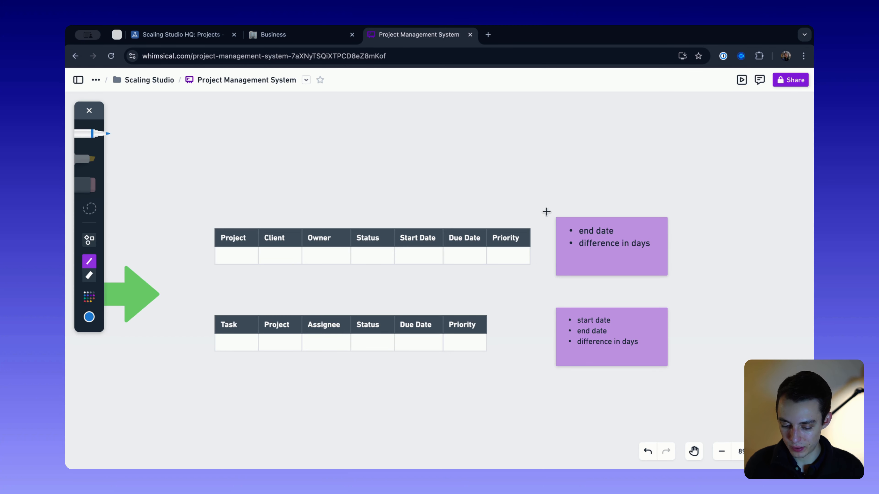
{"action": "left_click_drag", "start_coordinate": [546, 194], "coordinate": [547, 324]}
{"action": "mouse_move", "coordinate": [547, 200]}
{"action": "left_mouse_down"}
{"action": "mouse_move", "coordinate": [639, 194]}
{"action": "mouse_move", "coordinate": [642, 257]}
{"action": "left_mouse_up"}
{"action": "key", "text": "ctrl+z"}
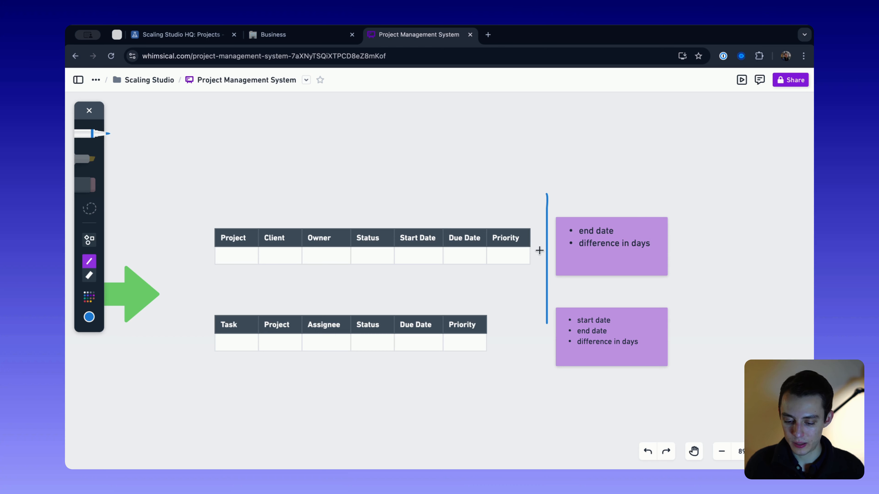
{"action": "key", "text": "ctrl+z"}
- Mark "end date", the Project table's Status column and "difference in days" with freehand strokes, undoing these marks
{"action": "left_click_drag", "start_coordinate": [577, 238], "coordinate": [625, 239]}
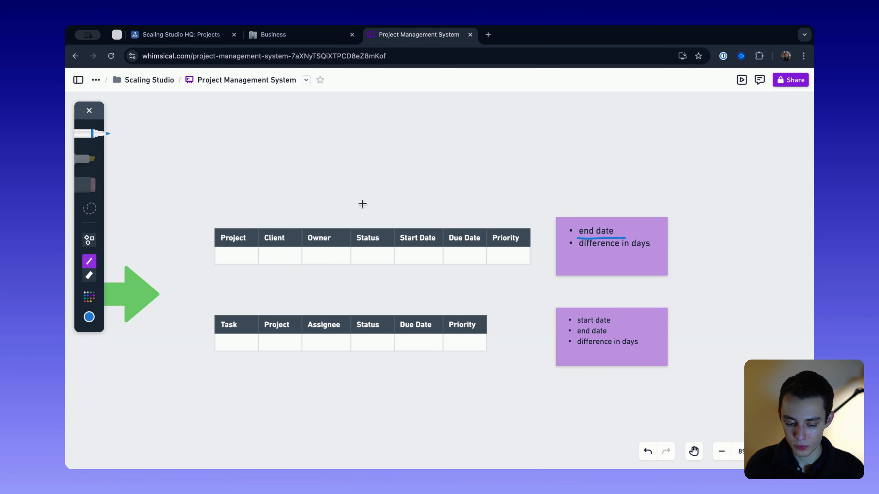
{"action": "left_click_drag", "start_coordinate": [369, 198], "coordinate": [371, 217]}
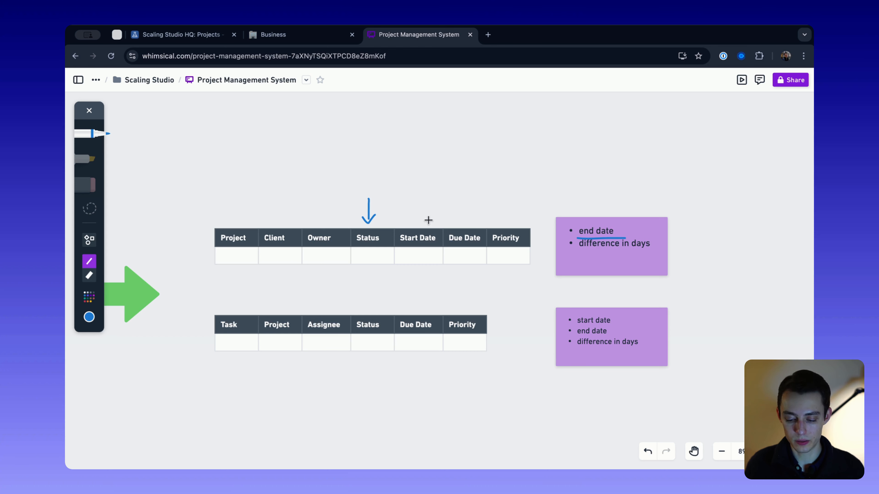
{"action": "key", "text": "ctrl+z"}
{"action": "key", "text": "ctrl+z"}
{"action": "key", "text": "ctrl+z"}
{"action": "left_click_drag", "start_coordinate": [577, 248], "coordinate": [635, 248]}
{"action": "key", "text": "ctrl+z"}
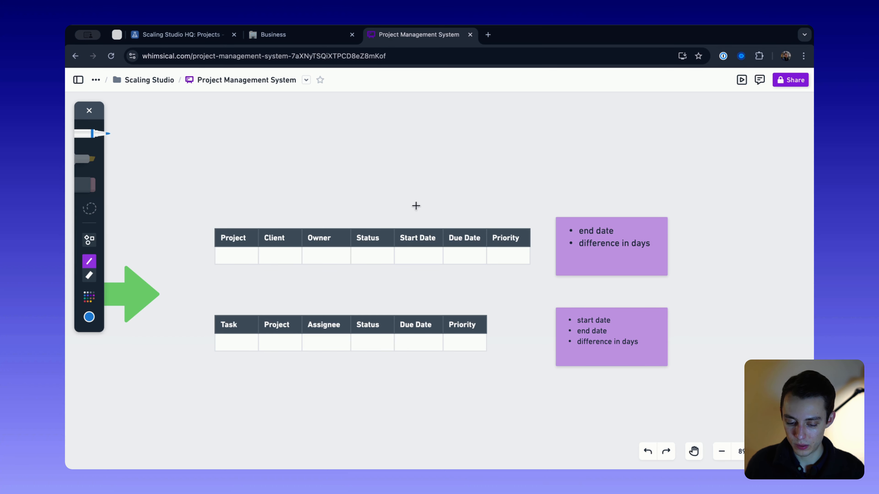
- Draw freehand arrows pointing at the Project table's Due Date column and the note's "end date", and undo both
{"action": "mouse_move", "coordinate": [469, 197]}
{"action": "left_mouse_down"}
{"action": "mouse_move", "coordinate": [467, 226]}
{"action": "mouse_move", "coordinate": [473, 209]}
{"action": "left_mouse_up"}
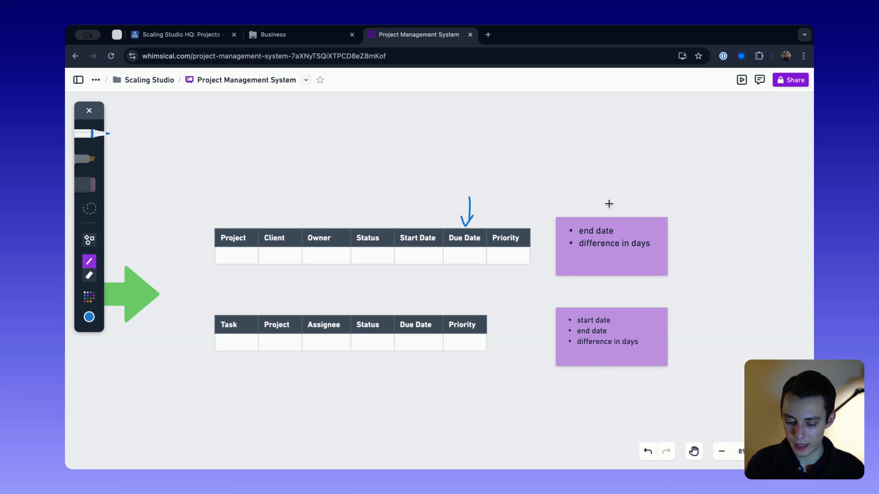
{"action": "left_click_drag", "start_coordinate": [598, 195], "coordinate": [597, 212]}
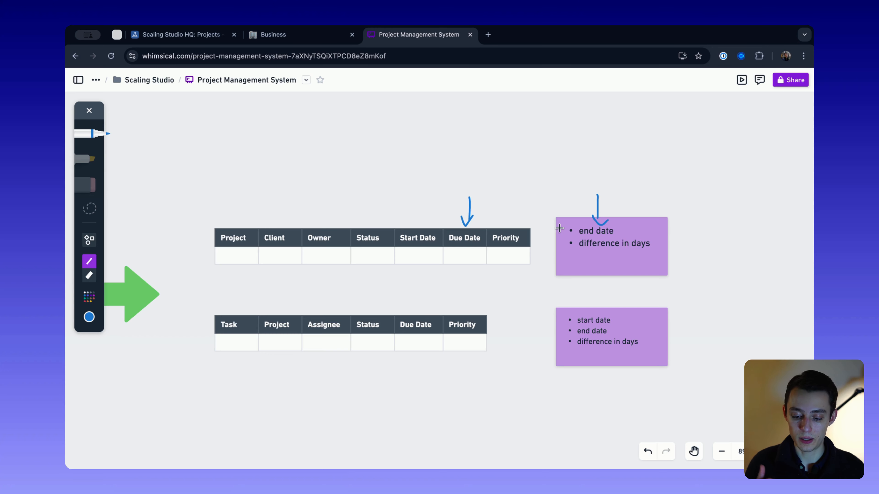
{"action": "key", "text": "super+z"}
{"action": "key", "text": "super+z"}
{"action": "key", "text": "super+z"}
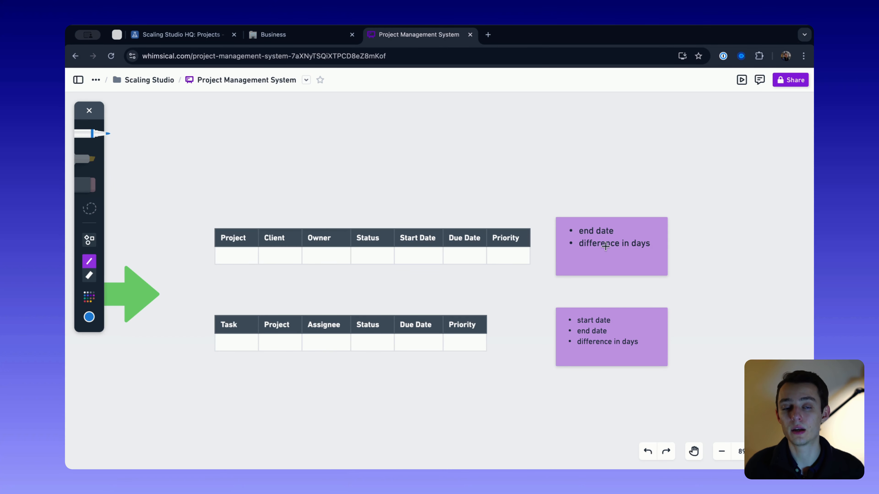
- Draw a plus and a minus sign in blue pen below "difference in days" on the Project table's note
{"action": "scroll", "coordinate": [535, 253], "scroll_direction": "down", "scroll_amount": 1}
{"action": "scroll", "coordinate": [535, 253], "scroll_direction": "left", "scroll_amount": 1}
{"action": "mouse_move", "coordinate": [605, 232]}
{"action": "left_mouse_down"}
{"action": "mouse_move", "coordinate": [606, 242]}
{"action": "mouse_move", "coordinate": [634, 236]}
{"action": "left_mouse_up"}
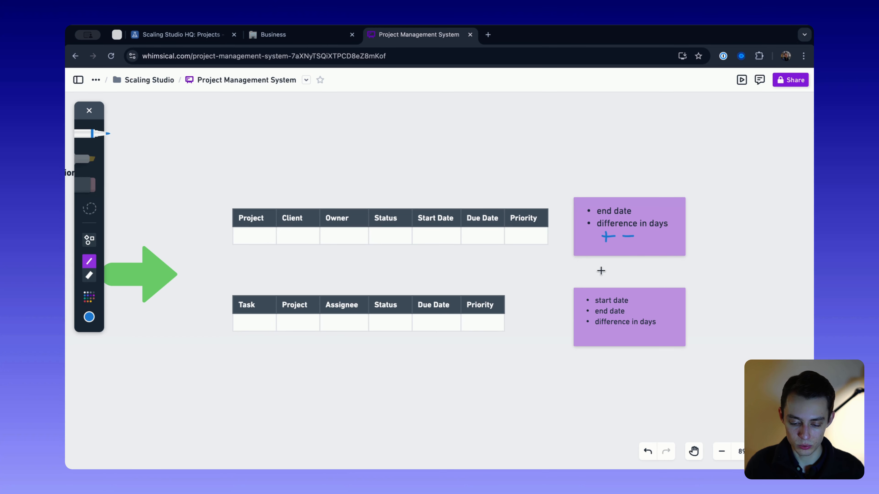
- Sketch five short lines beneath the Task table and a box around the empty cell under Project in the Project table
{"action": "scroll", "coordinate": [524, 286], "scroll_direction": "left", "scroll_amount": 1}
{"action": "scroll", "coordinate": [523, 285], "scroll_direction": "down", "scroll_amount": 1}
{"action": "scroll", "coordinate": [524, 285], "scroll_direction": "left", "scroll_amount": 1}
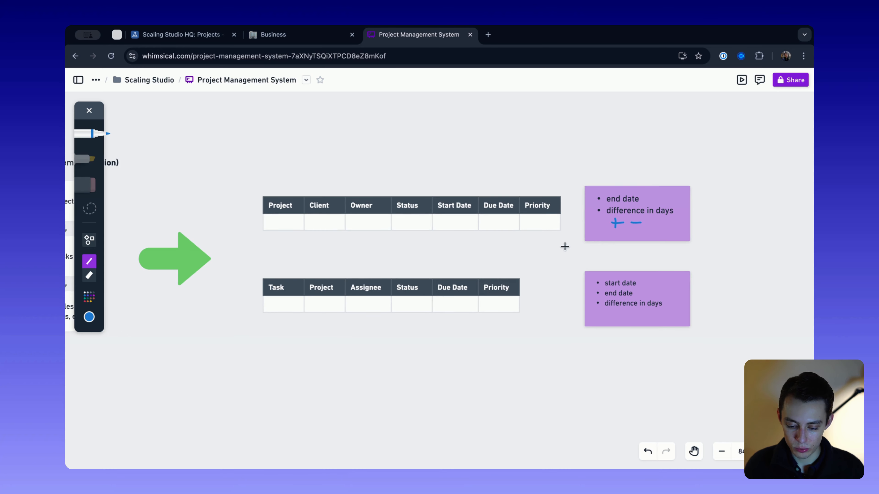
{"action": "scroll", "coordinate": [433, 272], "scroll_direction": "up", "scroll_amount": 2}
{"action": "scroll", "coordinate": [433, 272], "scroll_direction": "down", "scroll_amount": 3}
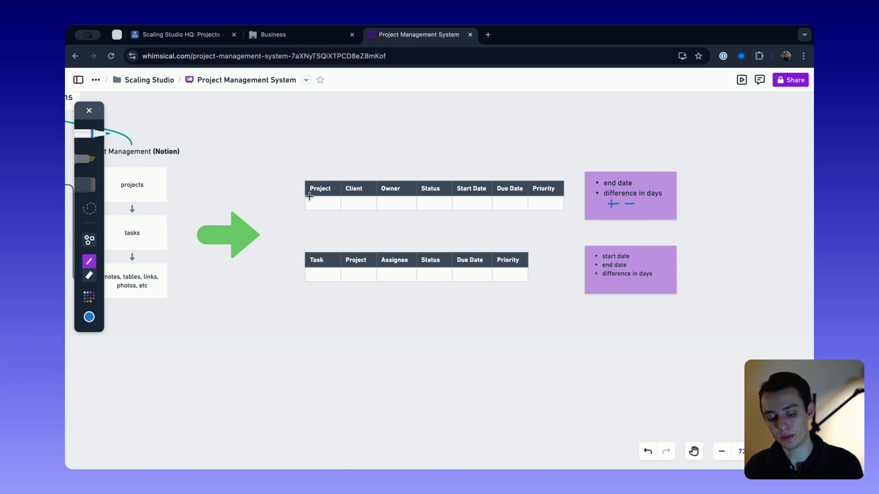
{"action": "mouse_move", "coordinate": [311, 295]}
{"action": "left_mouse_down"}
{"action": "mouse_move", "coordinate": [332, 295]}
{"action": "mouse_move", "coordinate": [338, 307]}
{"action": "mouse_move", "coordinate": [319, 337]}
{"action": "left_mouse_up"}
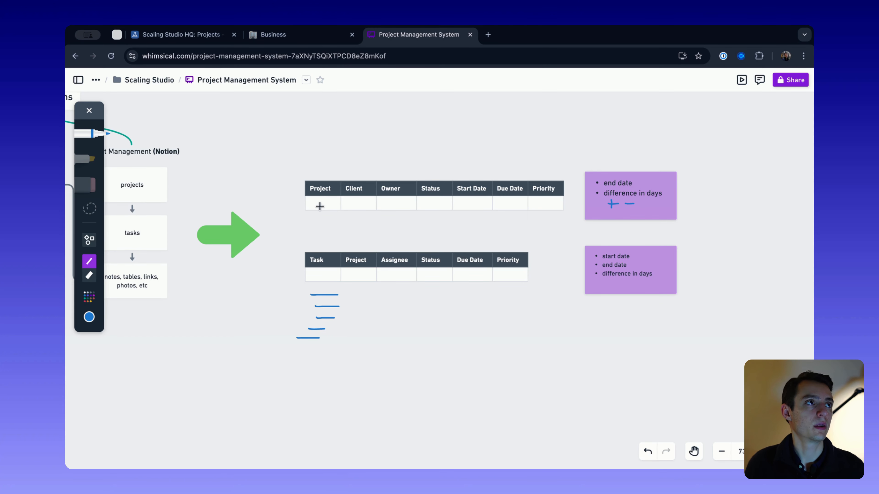
{"action": "scroll", "coordinate": [319, 207], "scroll_direction": "up", "scroll_amount": 5}
{"action": "mouse_move", "coordinate": [309, 203]}
{"action": "left_mouse_down"}
{"action": "mouse_move", "coordinate": [332, 204]}
{"action": "mouse_move", "coordinate": [333, 222]}
{"action": "mouse_move", "coordinate": [313, 221]}
{"action": "mouse_move", "coordinate": [297, 203]}
{"action": "mouse_move", "coordinate": [325, 204]}
{"action": "left_mouse_up"}
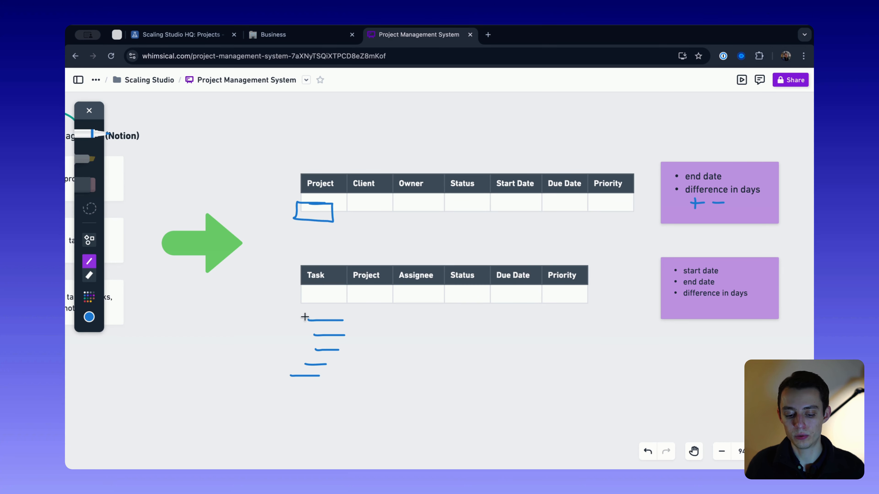
- Trace over the upper three lines beneath the Task table, and undo all the line and box sketches around both tables
{"action": "mouse_move", "coordinate": [307, 321]}
{"action": "left_mouse_down"}
{"action": "mouse_move", "coordinate": [350, 322]}
{"action": "mouse_move", "coordinate": [352, 334]}
{"action": "left_mouse_up"}
{"action": "left_click_drag", "start_coordinate": [303, 350], "coordinate": [348, 350]}
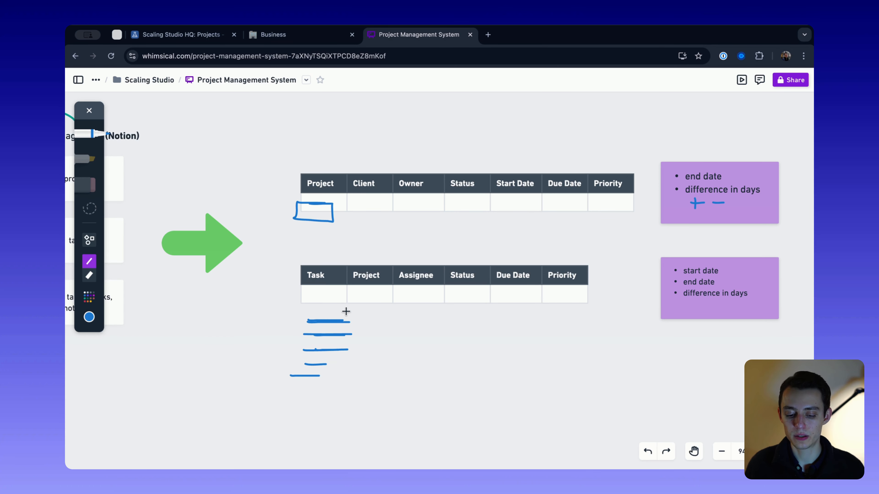
{"action": "key", "text": "super+z"}
{"action": "key", "text": "super+z"}
{"action": "key", "text": "super+z"}
{"action": "key", "text": "super+z"}
{"action": "key", "text": "super+z"}
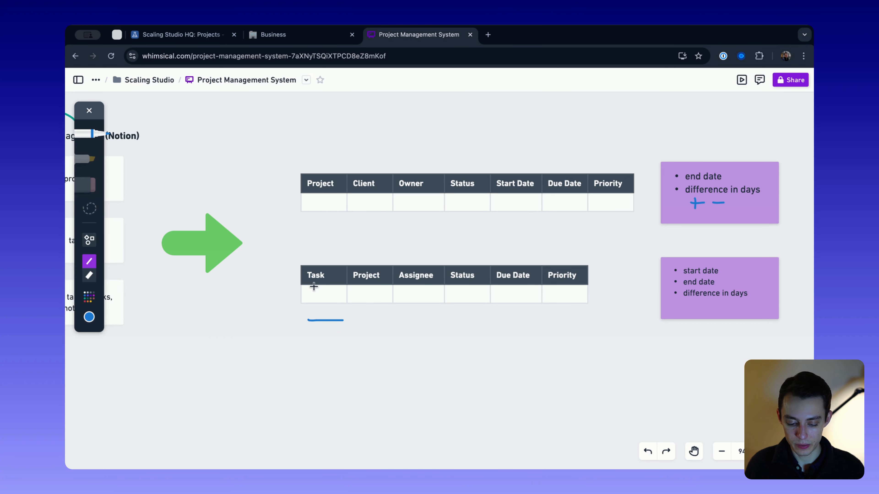
{"action": "key", "text": "super+z"}
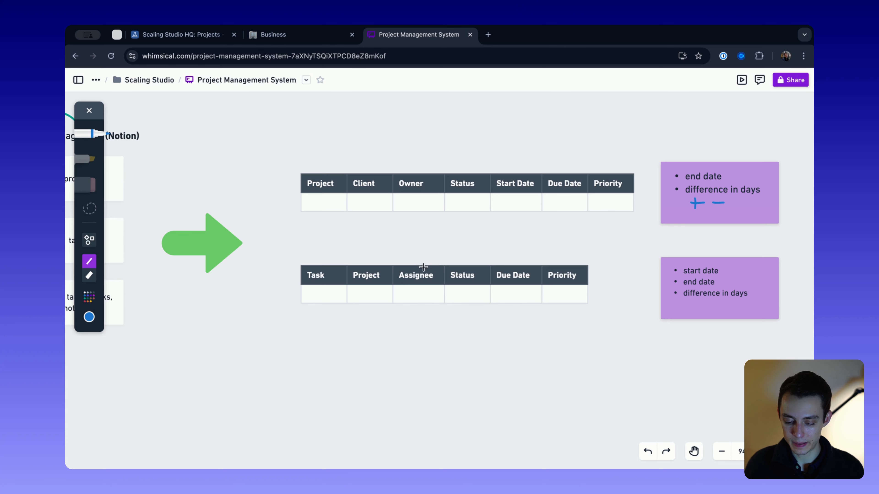
- Draw a freehand arrow pointing down at the Task table's Status column and undo it
{"action": "mouse_move", "coordinate": [461, 237]}
{"action": "left_mouse_down"}
{"action": "mouse_move", "coordinate": [459, 273]}
{"action": "mouse_move", "coordinate": [467, 258]}
{"action": "left_mouse_up"}
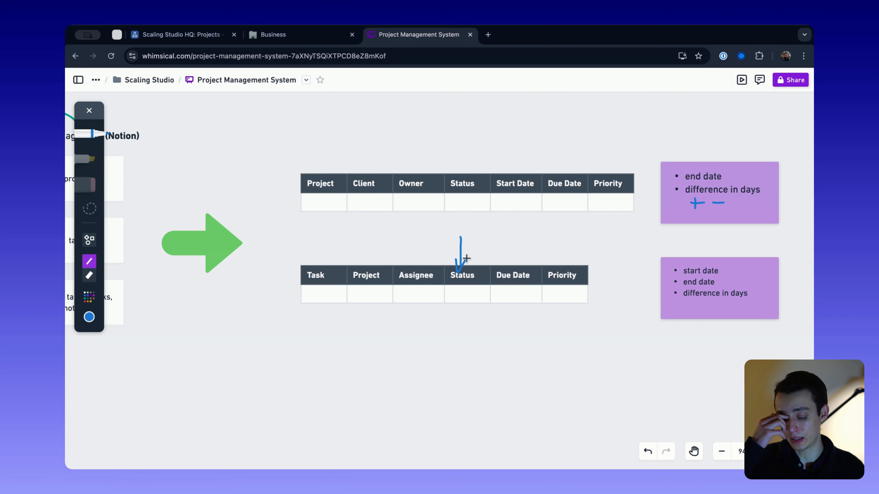
{"action": "key", "text": "super+z"}
{"action": "key", "text": "super+z"}
- Underline "end date" on the Task table's note and draw an arrow above its Status column, undoing both marks
{"action": "left_click_drag", "start_coordinate": [684, 284], "coordinate": [721, 285]}
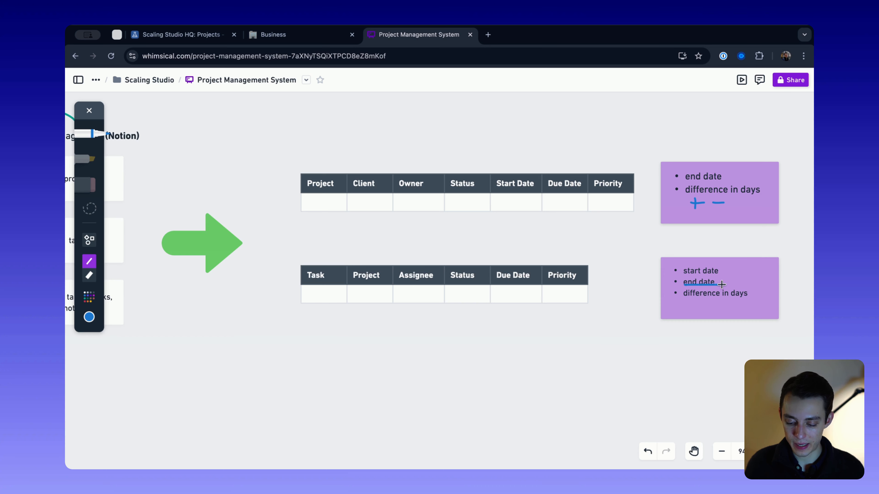
{"action": "mouse_move", "coordinate": [469, 244]}
{"action": "left_mouse_down"}
{"action": "mouse_move", "coordinate": [469, 255]}
{"action": "mouse_move", "coordinate": [479, 254]}
{"action": "left_mouse_up"}
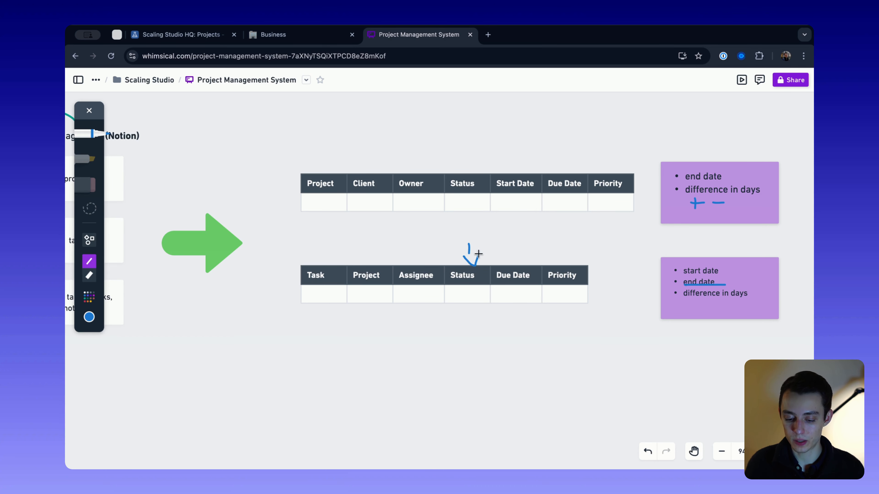
{"action": "key", "text": "super+z"}
{"action": "key", "text": "super+z"}
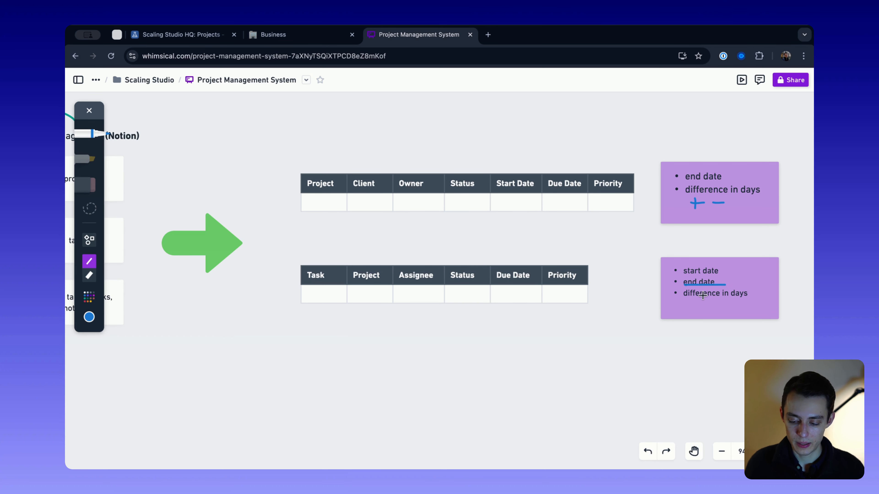
{"action": "key", "text": "super+z"}
- Underline "difference in days" and "end date" on the Task table's note, and undo both underlines
{"action": "left_click_drag", "start_coordinate": [684, 300], "coordinate": [746, 301]}
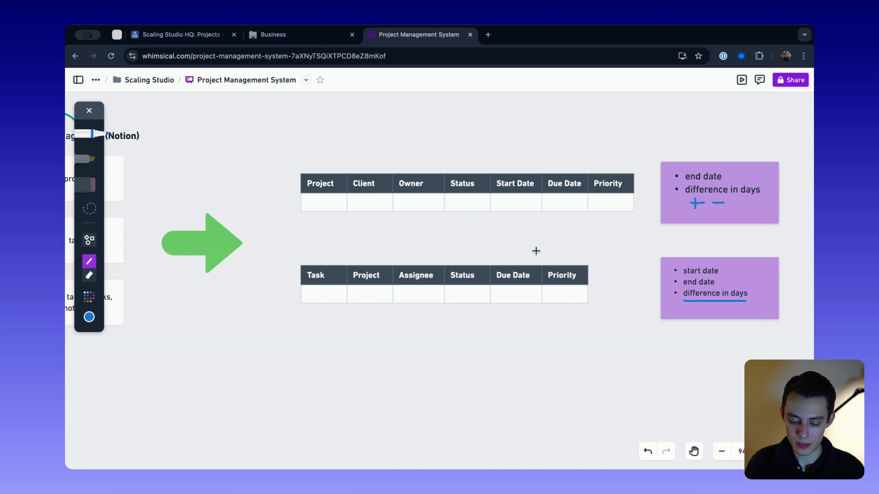
{"action": "left_click_drag", "start_coordinate": [677, 288], "coordinate": [706, 288]}
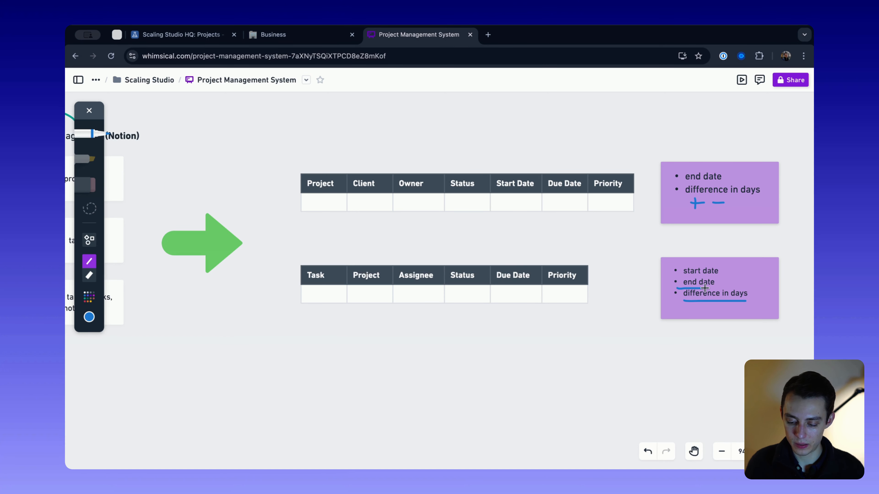
{"action": "key", "text": "super+z"}
{"action": "key", "text": "super+z"}
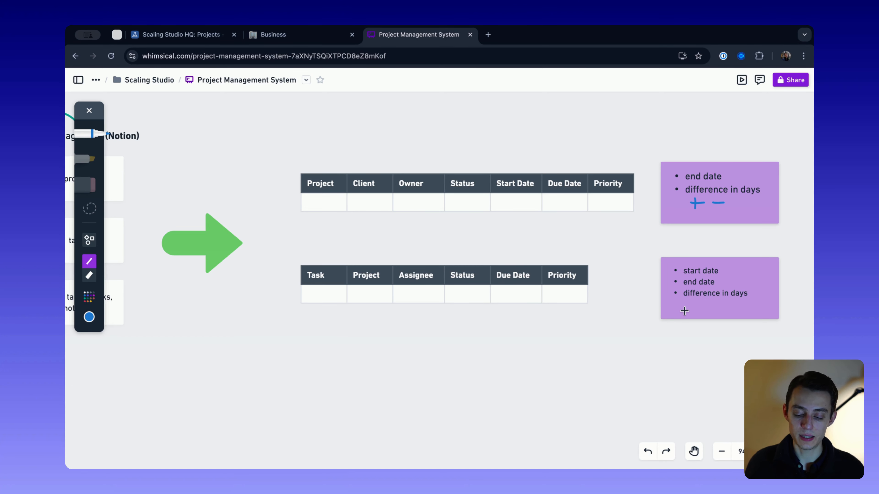
{"action": "scroll", "coordinate": [419, 256], "scroll_direction": "down", "scroll_amount": 5}
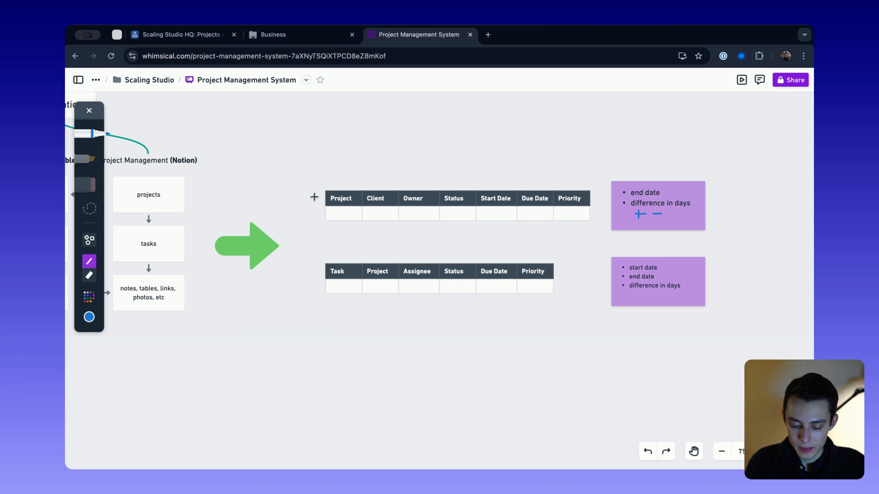
{"action": "scroll", "coordinate": [437, 255], "scroll_direction": "up", "scroll_amount": 5}
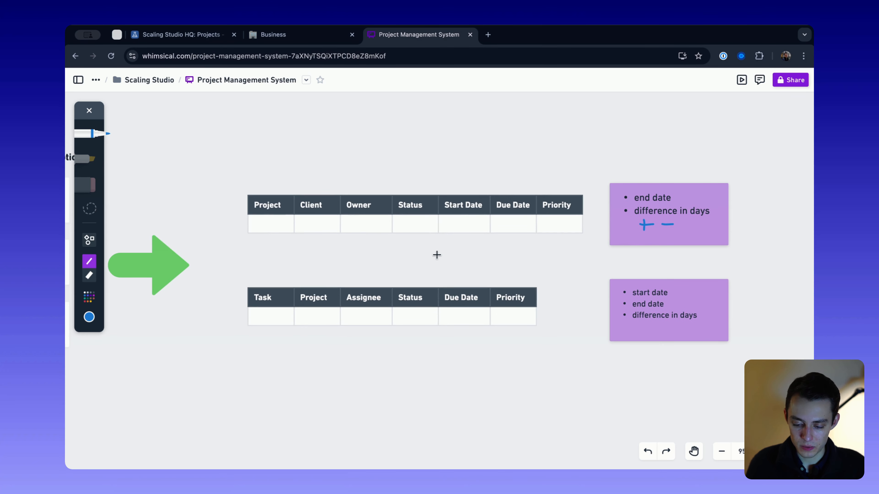
{"action": "scroll", "coordinate": [437, 255], "scroll_direction": "down", "scroll_amount": 5}
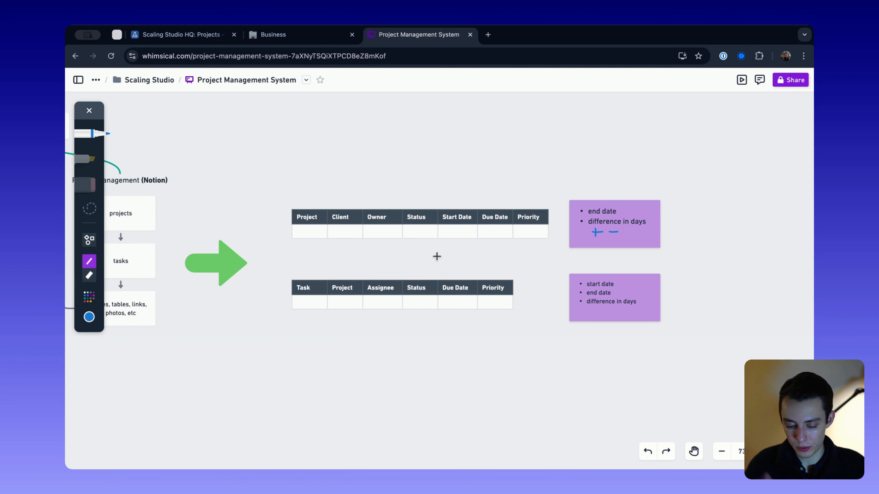
{"action": "scroll", "coordinate": [437, 257], "scroll_direction": "right", "scroll_amount": 2}
{"action": "scroll", "coordinate": [437, 256], "scroll_direction": "down", "scroll_amount": 1}
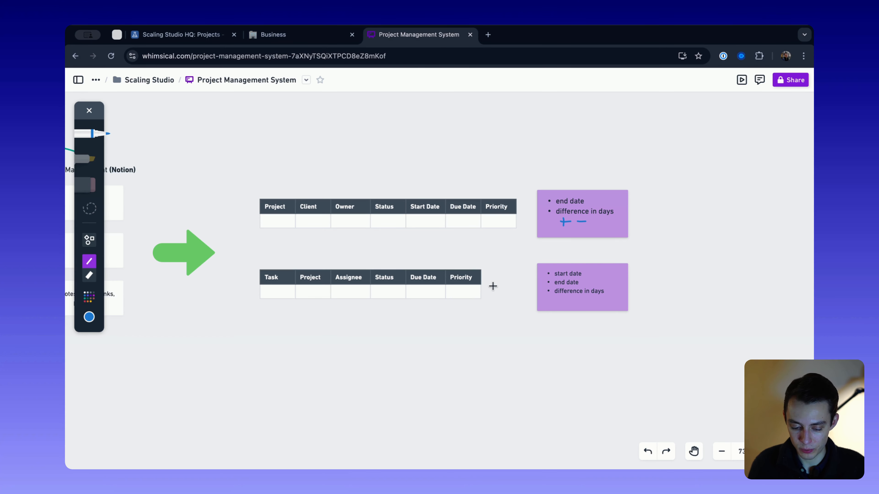
- Sketch two freehand boxes side by side beneath the Task table, labelled N and AT above them
{"action": "scroll", "coordinate": [446, 248], "scroll_direction": "down", "scroll_amount": 3}
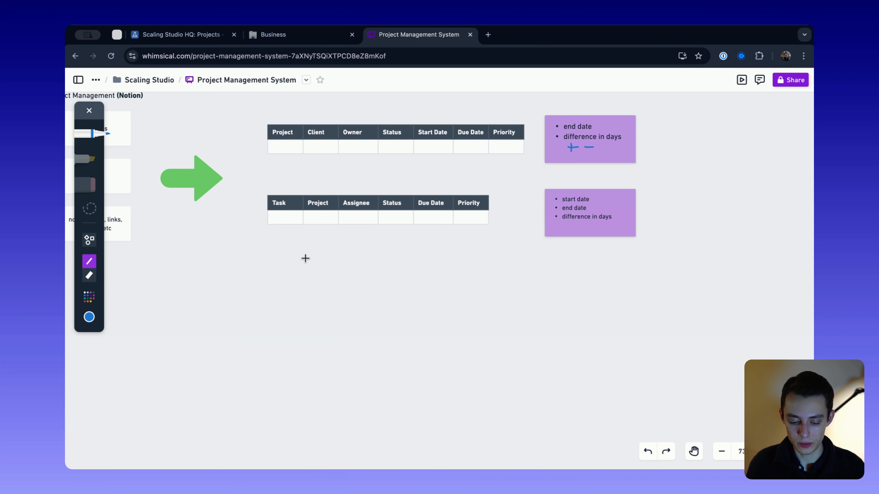
{"action": "mouse_move", "coordinate": [304, 258]}
{"action": "left_mouse_down"}
{"action": "mouse_move", "coordinate": [305, 332]}
{"action": "mouse_move", "coordinate": [361, 328]}
{"action": "mouse_move", "coordinate": [360, 264]}
{"action": "mouse_move", "coordinate": [303, 258]}
{"action": "left_mouse_up"}
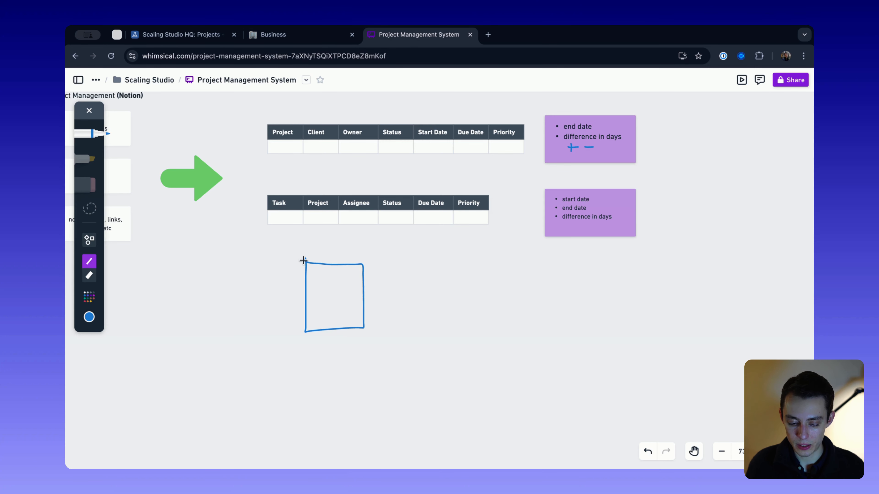
{"action": "mouse_move", "coordinate": [429, 262]}
{"action": "left_mouse_down"}
{"action": "mouse_move", "coordinate": [469, 333]}
{"action": "mouse_move", "coordinate": [490, 285]}
{"action": "mouse_move", "coordinate": [431, 260]}
{"action": "mouse_move", "coordinate": [446, 246]}
{"action": "mouse_move", "coordinate": [455, 264]}
{"action": "mouse_move", "coordinate": [447, 253]}
{"action": "mouse_move", "coordinate": [469, 265]}
{"action": "mouse_move", "coordinate": [474, 249]}
{"action": "left_mouse_up"}
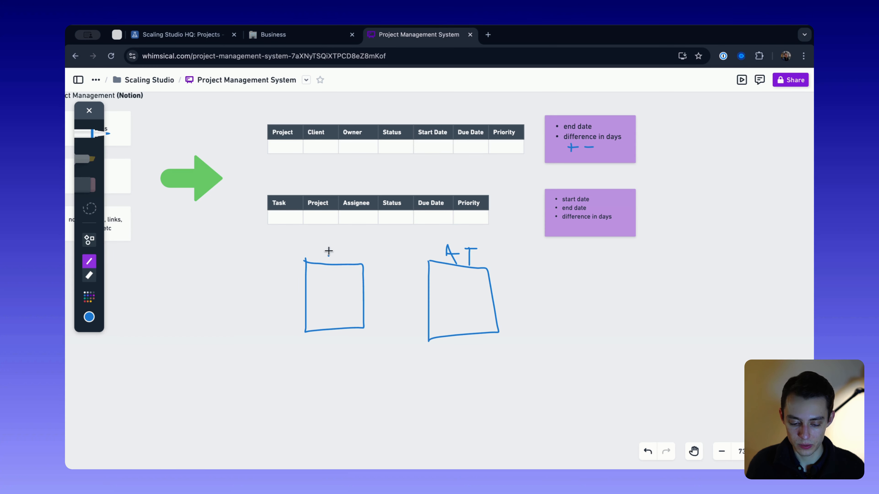
{"action": "left_click_drag", "start_coordinate": [328, 249], "coordinate": [341, 247]}
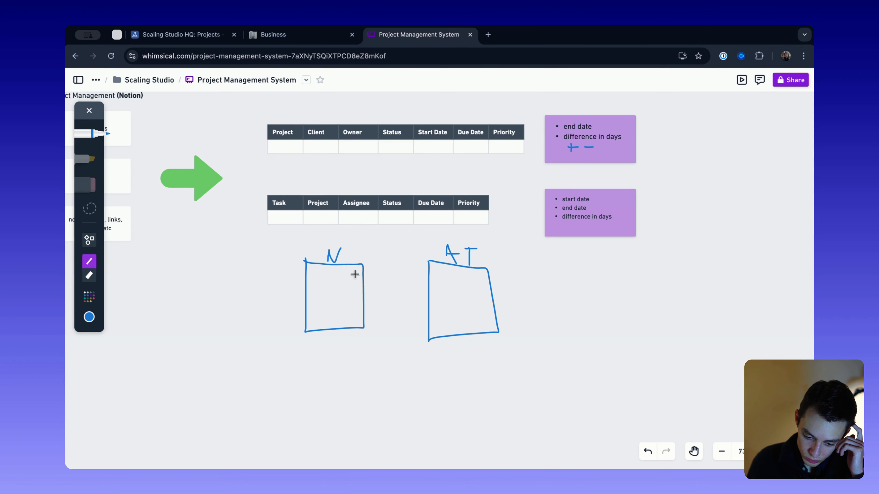
- Sketch a few freehand strokes between the N and AT boxes and undo them
{"action": "scroll", "coordinate": [355, 273], "scroll_direction": "up", "scroll_amount": 5}
{"action": "scroll", "coordinate": [346, 148], "scroll_direction": "up", "scroll_amount": 3}
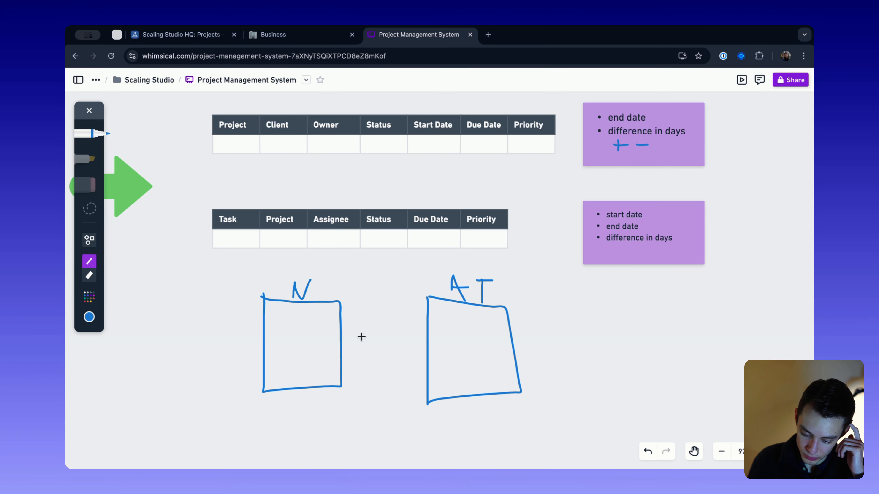
{"action": "mouse_move", "coordinate": [347, 341]}
{"action": "left_mouse_down"}
{"action": "mouse_move", "coordinate": [381, 341]}
{"action": "mouse_move", "coordinate": [386, 354]}
{"action": "mouse_move", "coordinate": [362, 346]}
{"action": "mouse_move", "coordinate": [374, 356]}
{"action": "left_mouse_up"}
{"action": "key", "text": "super+z"}
{"action": "key", "text": "super+z"}
{"action": "key", "text": "super+z"}
{"action": "key", "text": "super+z"}
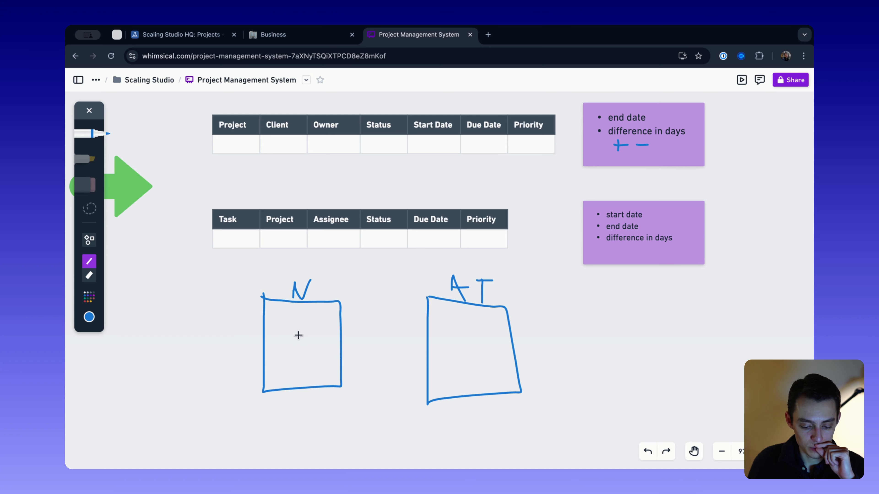
- Stop freehand drawing and place a 192 x 96 rectangle beneath the AT box with the text "Todo"
{"action": "scroll", "coordinate": [294, 233], "scroll_direction": "up", "scroll_amount": 2}
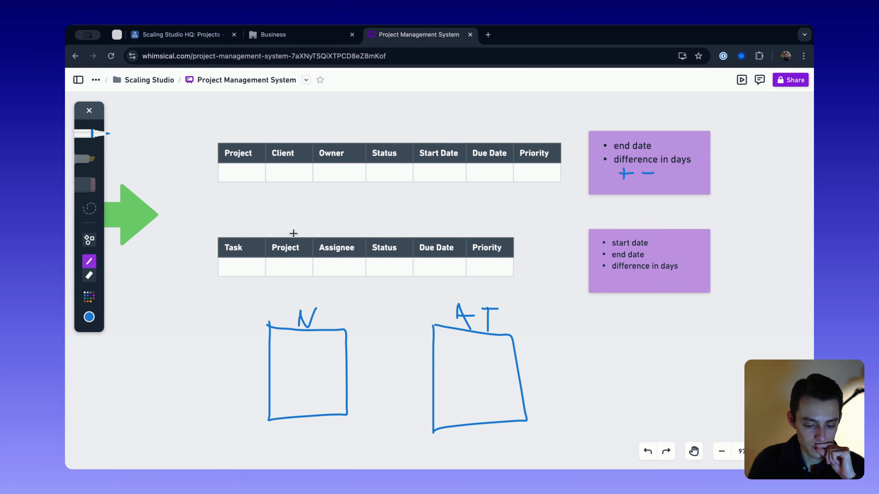
{"action": "scroll", "coordinate": [288, 208], "scroll_direction": "down", "scroll_amount": 3}
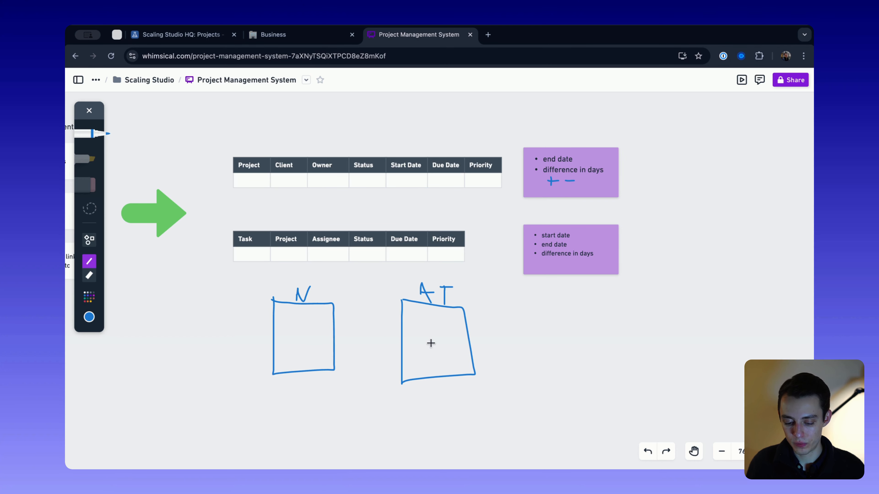
{"action": "scroll", "coordinate": [477, 347], "scroll_direction": "down", "scroll_amount": 2}
{"action": "left_click", "coordinate": [89, 111]}
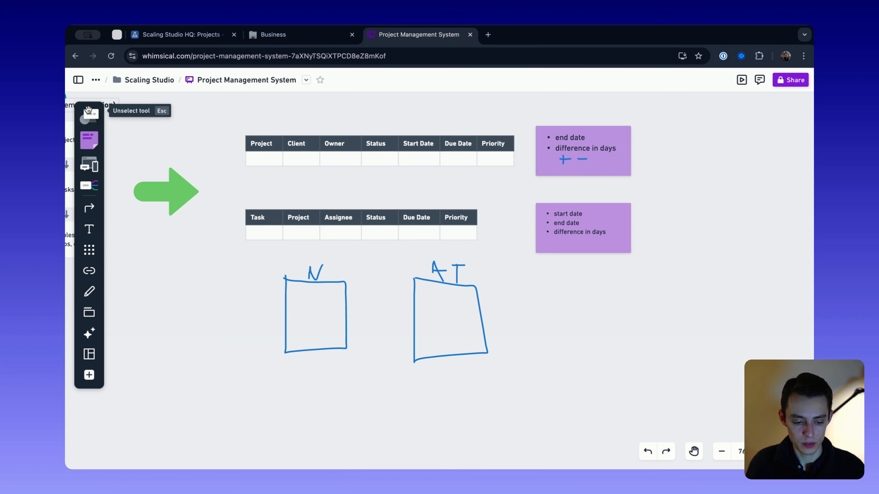
{"action": "left_click", "coordinate": [90, 119]}
{"action": "scroll", "coordinate": [495, 295], "scroll_direction": "down", "scroll_amount": 5}
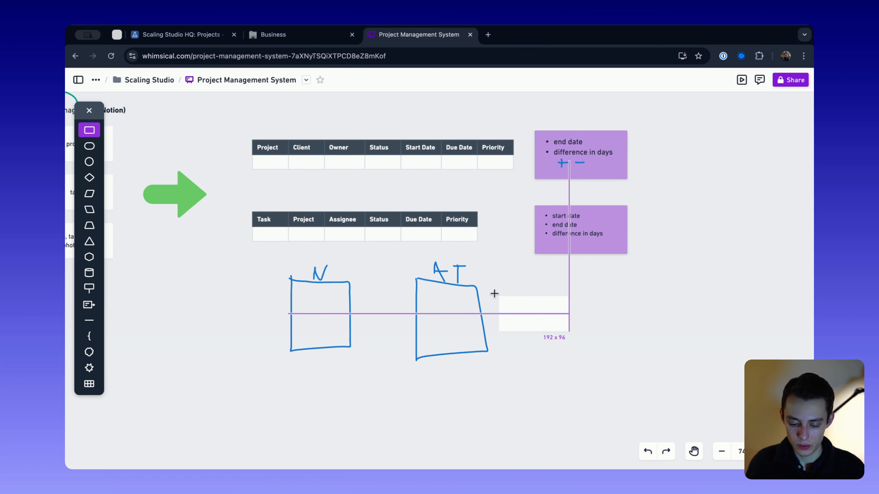
{"action": "scroll", "coordinate": [495, 295], "scroll_direction": "left", "scroll_amount": 3}
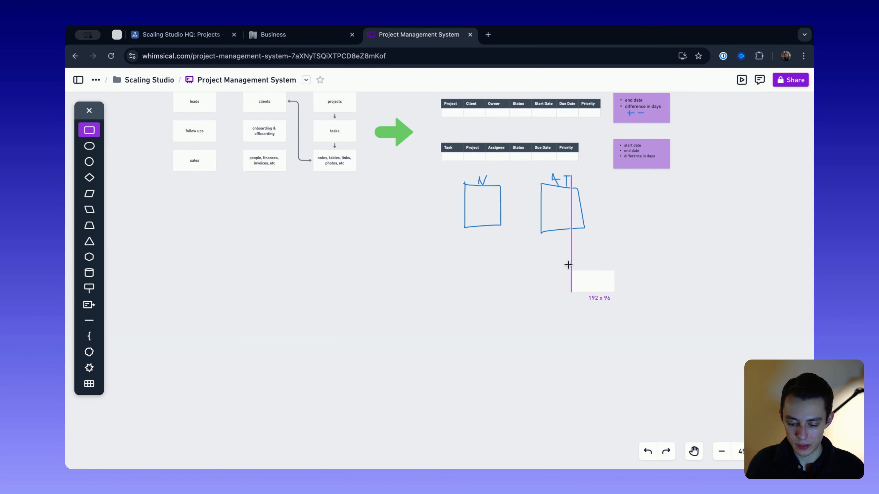
{"action": "left_click", "coordinate": [554, 255]}
{"action": "scroll", "coordinate": [578, 261], "scroll_direction": "up", "scroll_amount": 2}
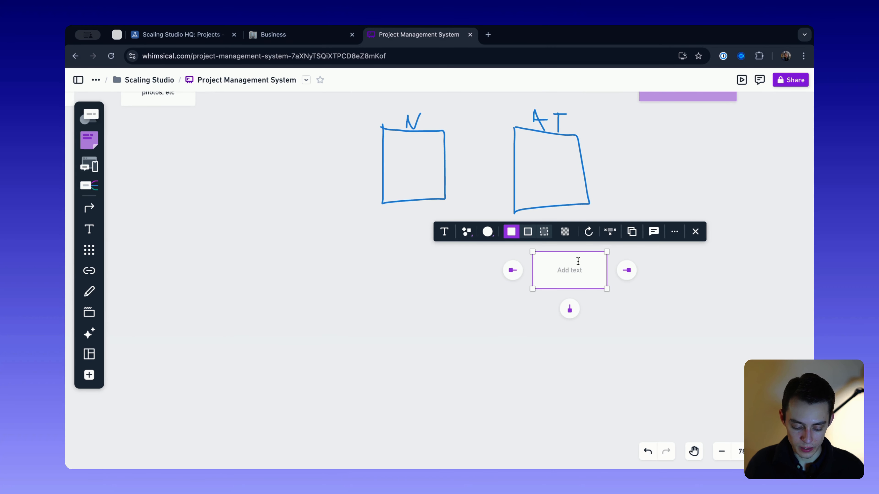
{"action": "type", "text": "To"}
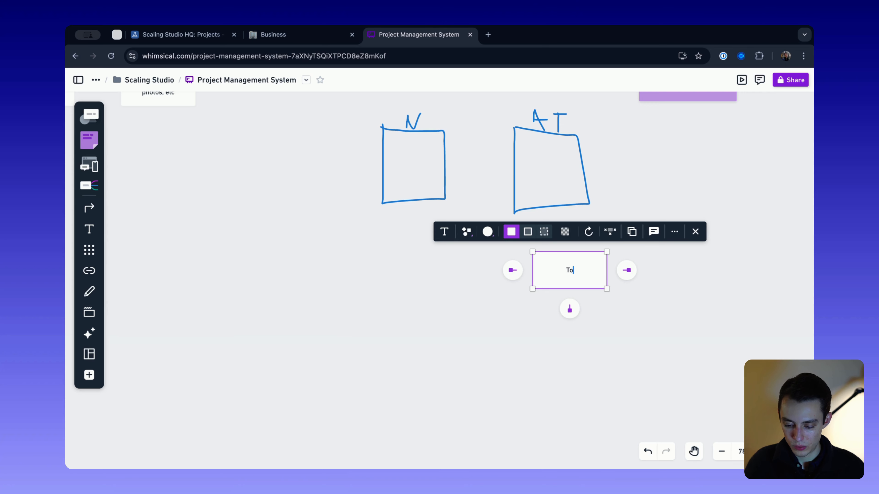
{"action": "type", "text": "do"}
{"action": "left_click", "coordinate": [635, 291]}
- Duplicate the Todo box to its right and label the copy "In progress"
{"action": "left_click", "coordinate": [588, 280]}
{"action": "key", "text": "super+d"}
{"action": "left_click_drag", "start_coordinate": [592, 285], "coordinate": [691, 274]}
{"action": "left_click", "coordinate": [671, 270]}
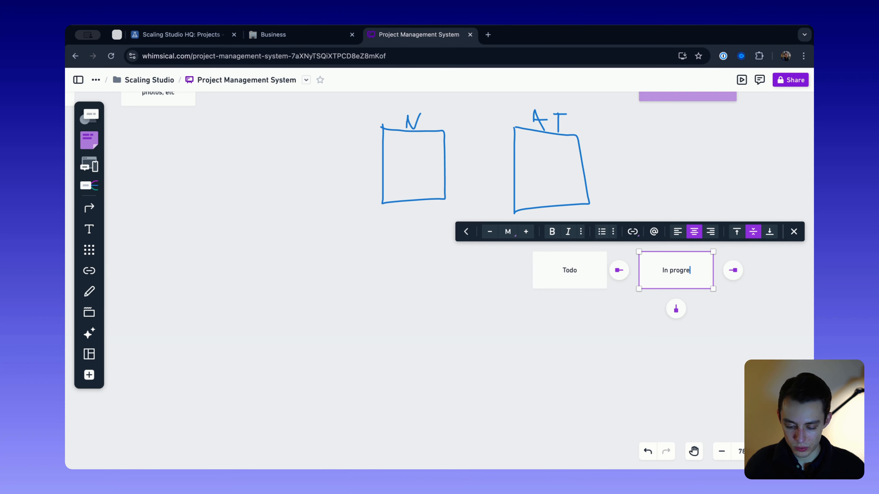
{"action": "type", "text": "ss"}
{"action": "left_click", "coordinate": [676, 346]}
- Duplicate the In progress box to its right and replace the copy's text with "Completed"
{"action": "left_click", "coordinate": [683, 279]}
{"action": "key", "text": "super+d"}
{"action": "scroll", "coordinate": [683, 279], "scroll_direction": "right", "scroll_amount": 3}
{"action": "left_click", "coordinate": [666, 298]}
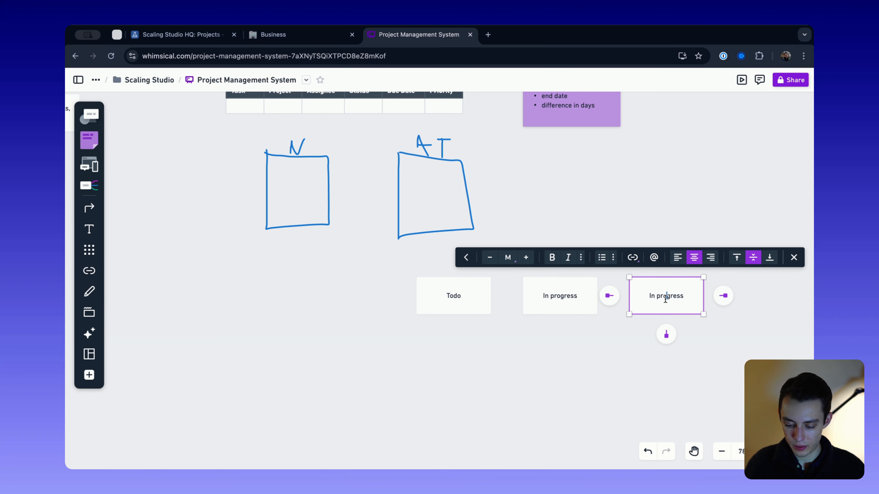
{"action": "type", "text": "Completed"}
{"action": "triple_click", "coordinate": [677, 305]}
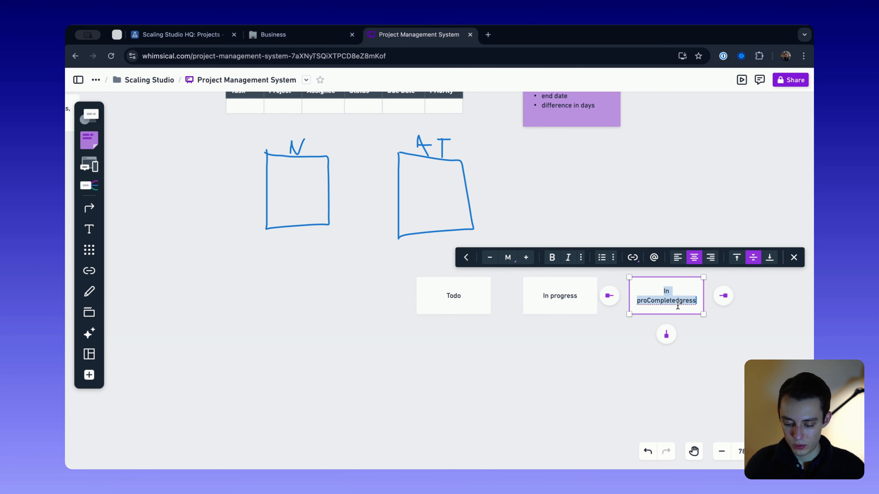
{"action": "type", "text": "Completed"}
{"action": "left_click", "coordinate": [630, 361]}
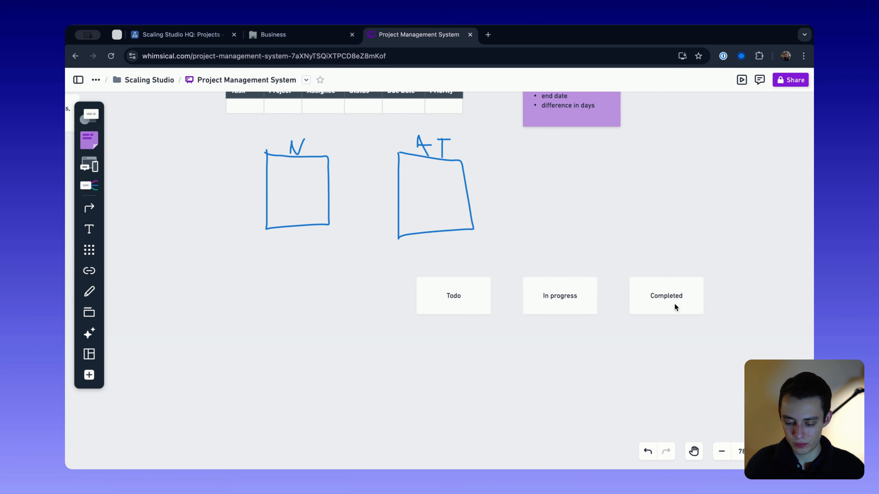
- Duplicate the Completed box to its right and replace the copy's text with "Blocked"
{"action": "left_click", "coordinate": [676, 306]}
{"action": "key", "text": "super+d"}
{"action": "double_click", "coordinate": [756, 294]}
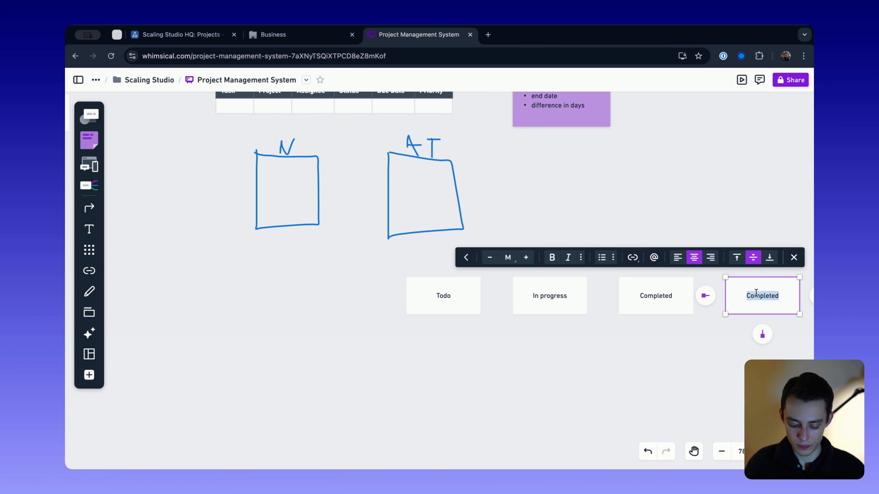
{"action": "type", "text": "Blocked"}
{"action": "left_click", "coordinate": [727, 347]}
- Move the four status boxes closer together and place a copy of the whole row to their left
{"action": "left_click_drag", "start_coordinate": [780, 347], "coordinate": [456, 281]}
{"action": "left_click", "coordinate": [495, 359]}
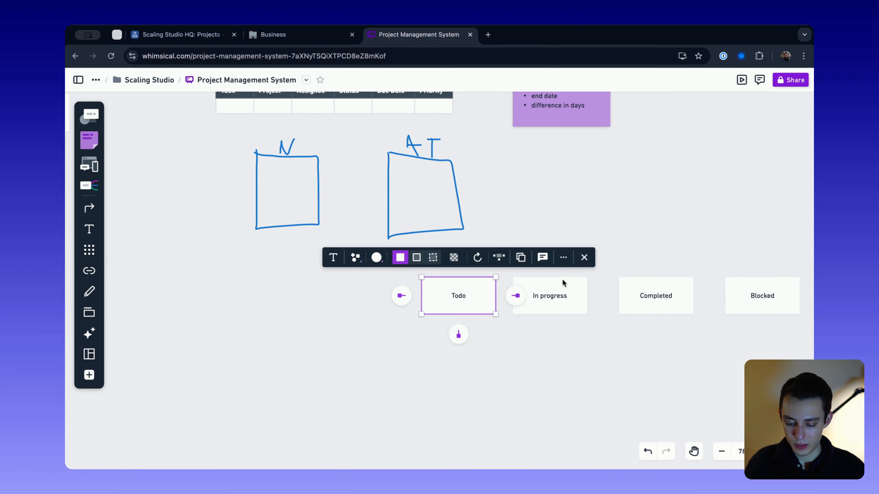
{"action": "left_click_drag", "start_coordinate": [648, 289], "coordinate": [633, 287]}
{"action": "left_click_drag", "start_coordinate": [748, 292], "coordinate": [719, 295]}
{"action": "left_click_drag", "start_coordinate": [742, 327], "coordinate": [156, 293]}
{"action": "scroll", "coordinate": [460, 279], "scroll_direction": "down", "scroll_amount": 3}
- Draw a vertical connector between the two rows of status boxes and remove its arrowhead to make a plain divider
{"action": "left_click", "coordinate": [89, 208]}
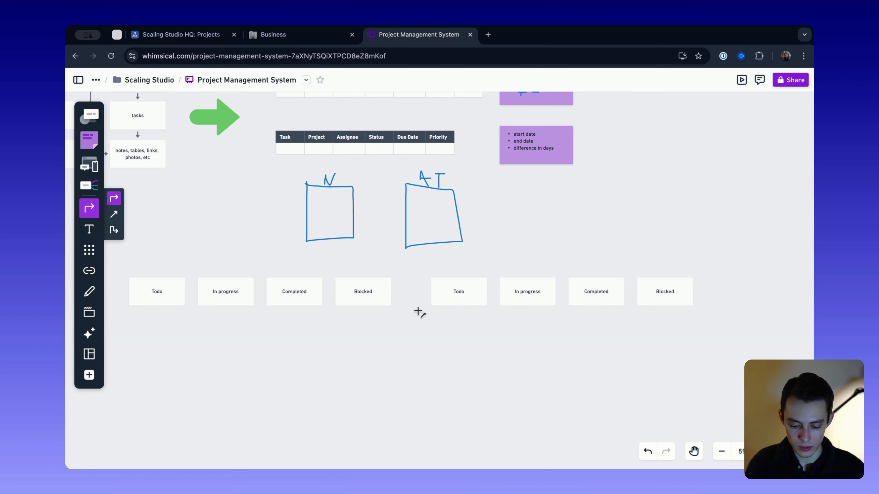
{"action": "left_click_drag", "start_coordinate": [408, 254], "coordinate": [408, 340]}
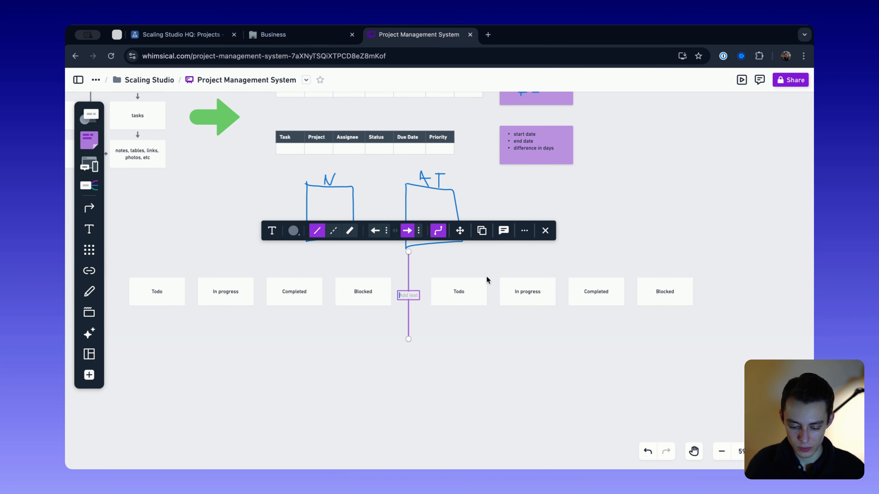
{"action": "left_click", "coordinate": [278, 266]}
{"action": "scroll", "coordinate": [277, 266], "scroll_direction": "down", "scroll_amount": 3}
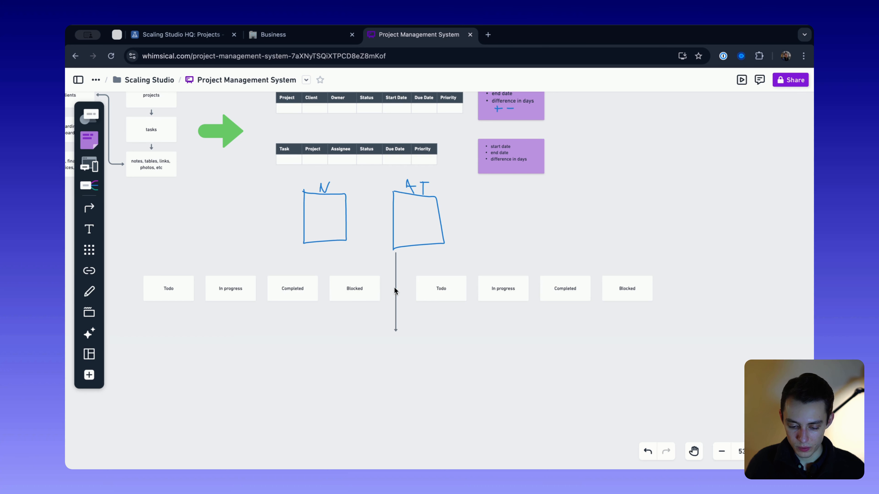
{"action": "left_click", "coordinate": [395, 291]}
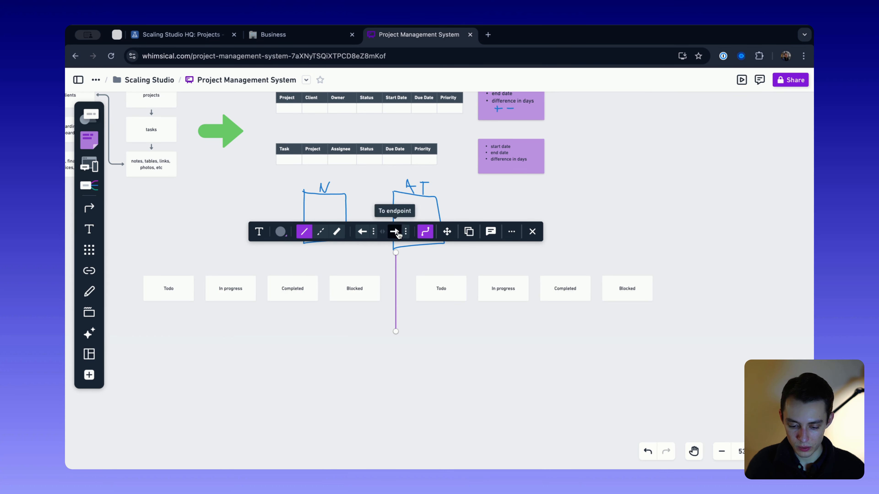
{"action": "left_click", "coordinate": [519, 212]}
- Delete the freehand N and AT boxes with their labels from beneath the Task table
{"action": "left_click_drag", "start_coordinate": [493, 238], "coordinate": [301, 179]}
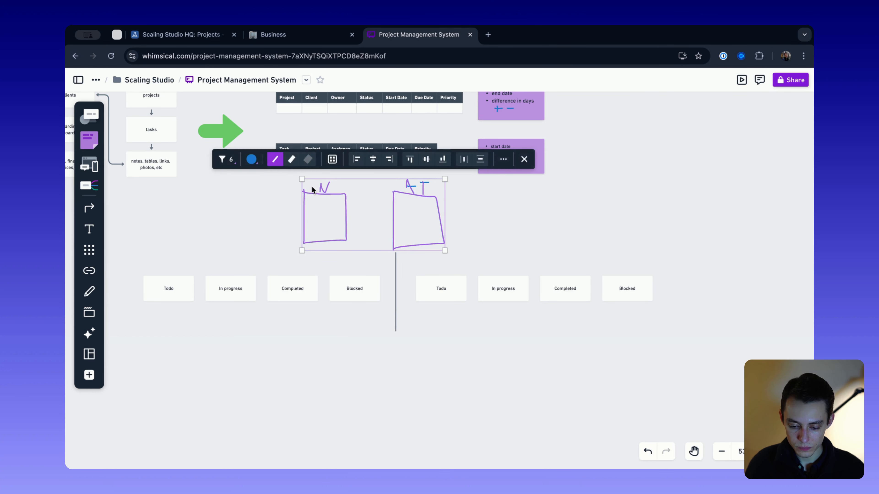
{"action": "key", "text": "Delete"}
{"action": "left_click_drag", "start_coordinate": [420, 181], "coordinate": [438, 199]}
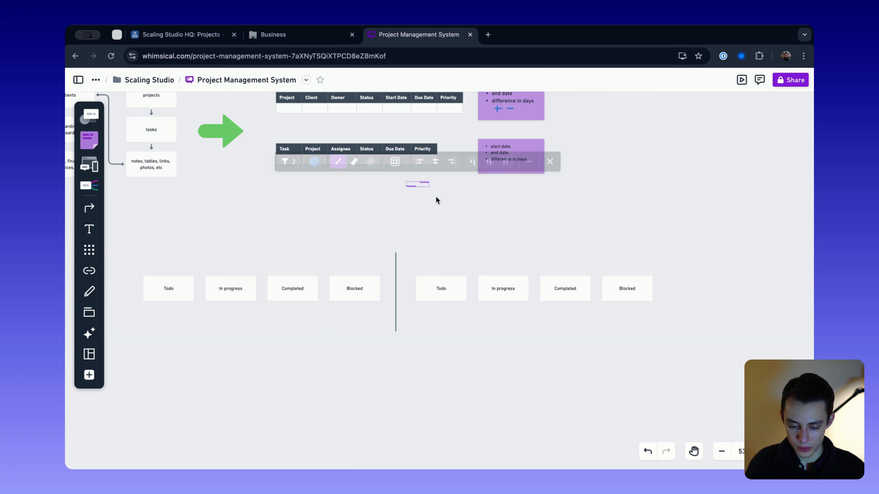
{"action": "key", "text": "Delete"}
- Place a blank purple sticky note beneath the Todo box of the left-hand status row
{"action": "scroll", "coordinate": [437, 200], "scroll_direction": "up", "scroll_amount": 2}
{"action": "scroll", "coordinate": [248, 217], "scroll_direction": "down", "scroll_amount": 1}
{"action": "left_click", "coordinate": [90, 135]}
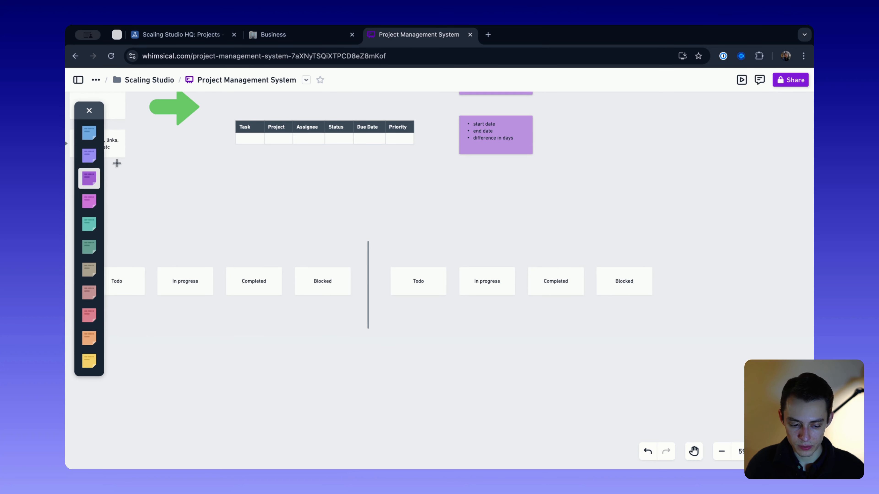
{"action": "scroll", "coordinate": [216, 216], "scroll_direction": "down", "scroll_amount": 2}
{"action": "scroll", "coordinate": [216, 216], "scroll_direction": "left", "scroll_amount": 3}
{"action": "left_click", "coordinate": [202, 236]}
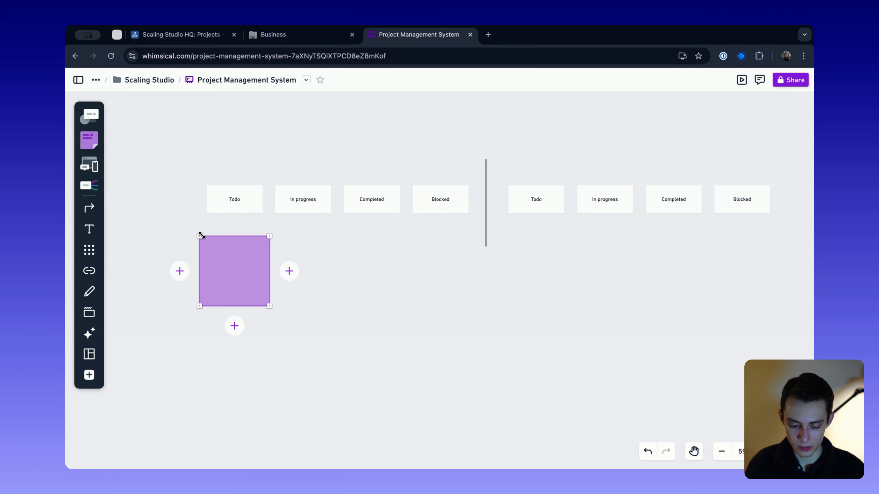
{"action": "left_click", "coordinate": [183, 147]}
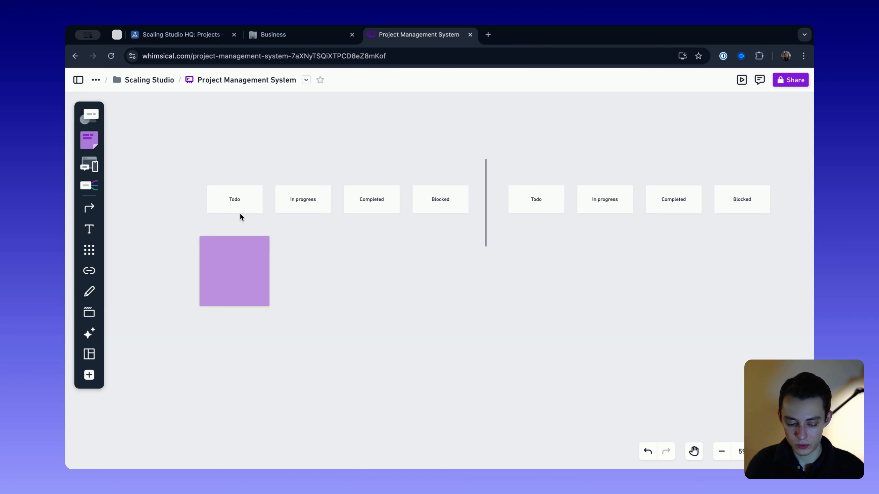
- Nudge the purple sticky note slightly closer to the Todo box above it and deselect it
{"action": "scroll", "coordinate": [240, 213], "scroll_direction": "down", "scroll_amount": 3}
{"action": "scroll", "coordinate": [241, 229], "scroll_direction": "up", "scroll_amount": 1}
{"action": "scroll", "coordinate": [248, 246], "scroll_direction": "up", "scroll_amount": 2}
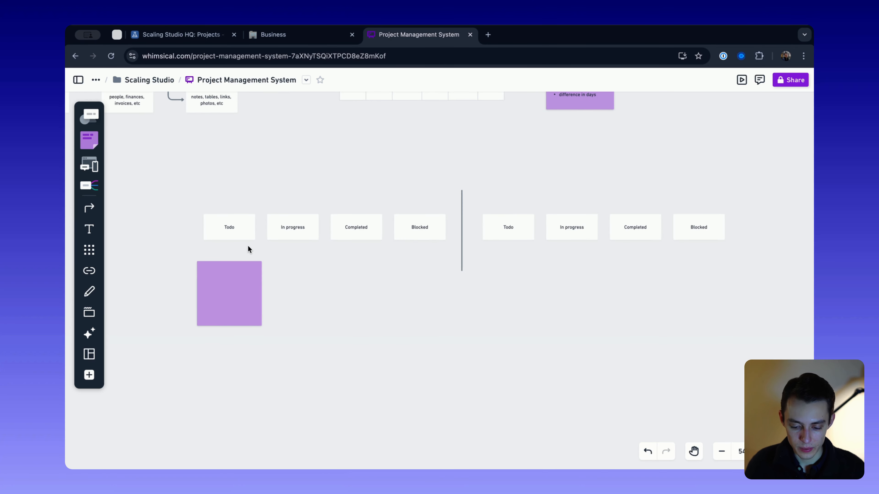
{"action": "left_click_drag", "start_coordinate": [243, 280], "coordinate": [242, 276]}
{"action": "scroll", "coordinate": [241, 299], "scroll_direction": "up", "scroll_amount": 1}
{"action": "left_click", "coordinate": [194, 266]}
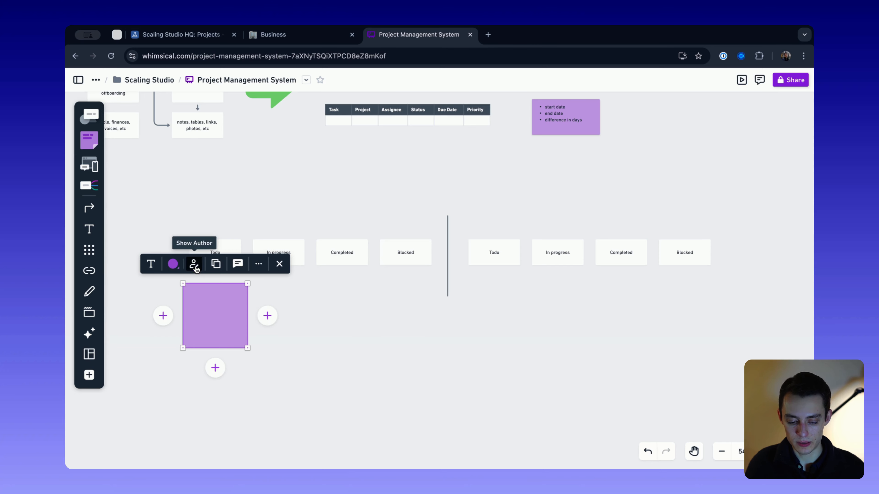
{"action": "scroll", "coordinate": [197, 266], "scroll_direction": "down", "scroll_amount": 2}
{"action": "left_click", "coordinate": [321, 289]}
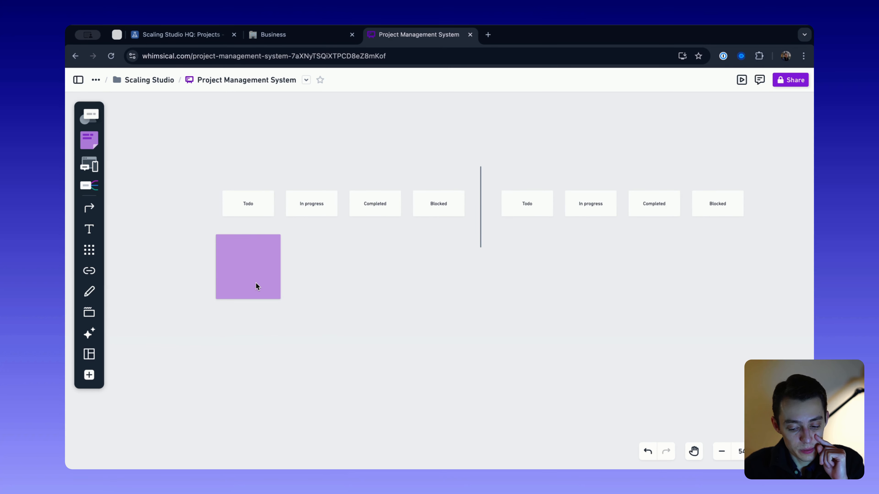
- Place a copy of the purple sticky note beneath the Todo box of the right-hand status row
{"action": "mouse_move", "coordinate": [255, 282]}
{"action": "left_mouse_down"}
{"action": "mouse_move", "coordinate": [307, 273]}
{"action": "mouse_move", "coordinate": [250, 280]}
{"action": "left_mouse_up"}
{"action": "key", "text": "super+z"}
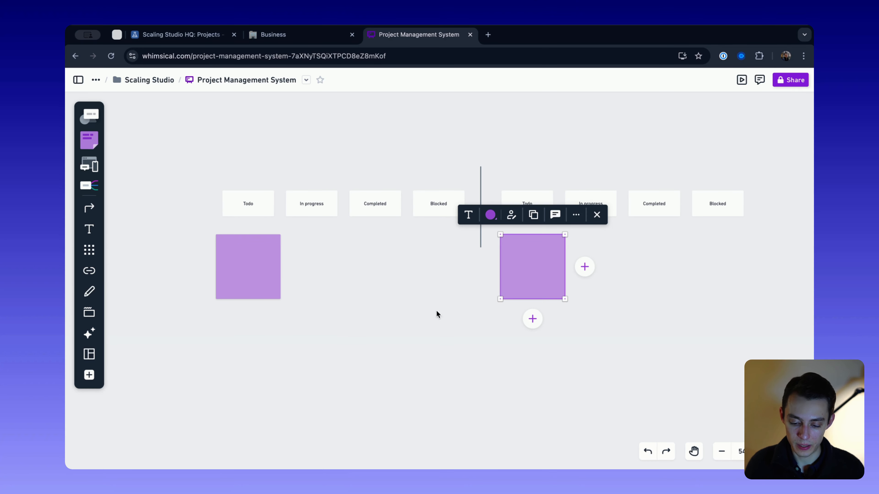
{"action": "left_click", "coordinate": [258, 276]}
{"action": "key", "text": "Delete"}
{"action": "mouse_move", "coordinate": [529, 261]}
{"action": "left_mouse_down"}
{"action": "mouse_move", "coordinate": [533, 347]}
{"action": "mouse_move", "coordinate": [523, 255]}
{"action": "left_mouse_up"}
{"action": "key", "text": "super+z"}
{"action": "key", "text": "super+z"}
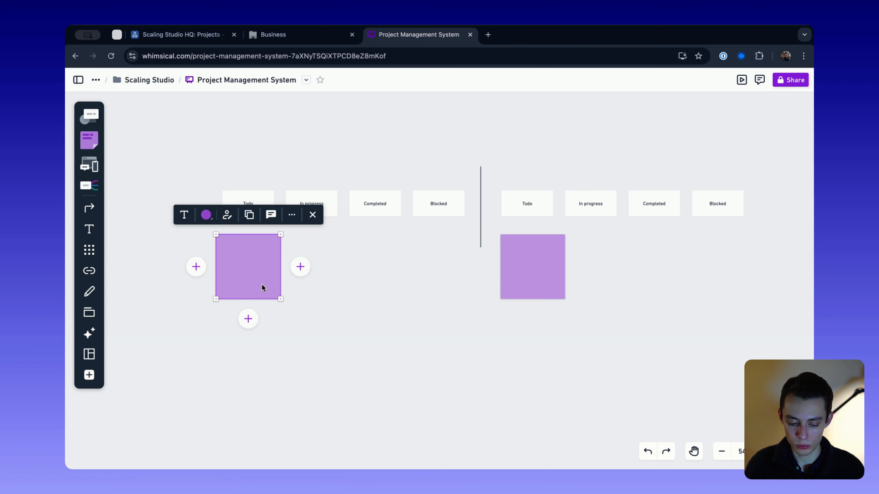
{"action": "left_click", "coordinate": [441, 352]}
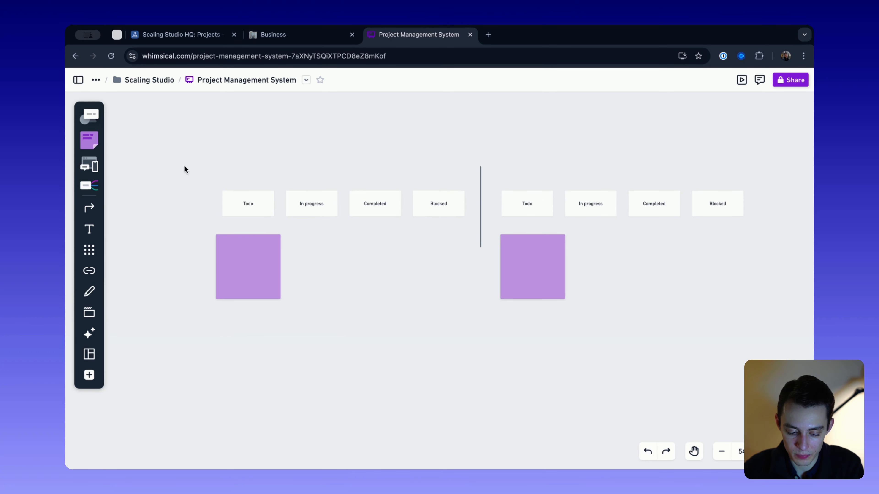
- Move both purple sticky notes beneath the Blocked boxes of their respective status rows
{"action": "left_click_drag", "start_coordinate": [256, 268], "coordinate": [326, 265]}
{"action": "left_click_drag", "start_coordinate": [532, 244], "coordinate": [714, 282]}
{"action": "left_click", "coordinate": [695, 318]}
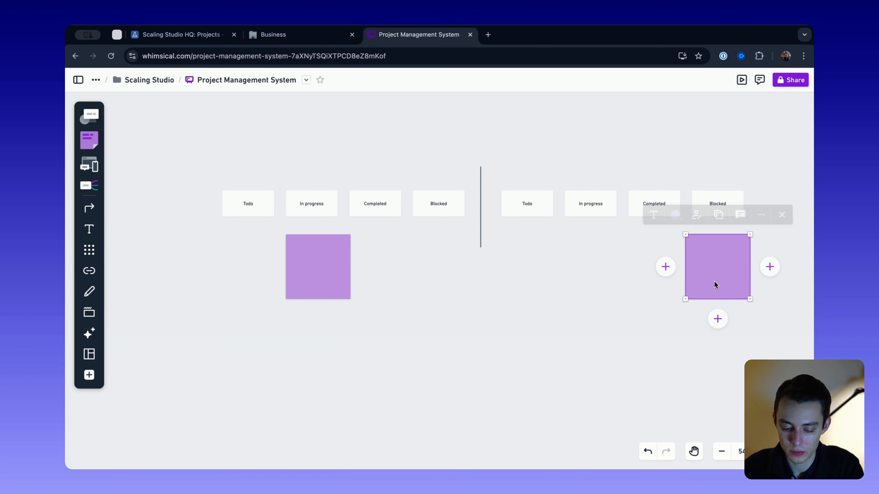
{"action": "left_click_drag", "start_coordinate": [316, 262], "coordinate": [432, 262]}
- Examine each status row together with its sticky note, followed by the Project and Task tables above
{"action": "scroll", "coordinate": [624, 264], "scroll_direction": "down", "scroll_amount": 5}
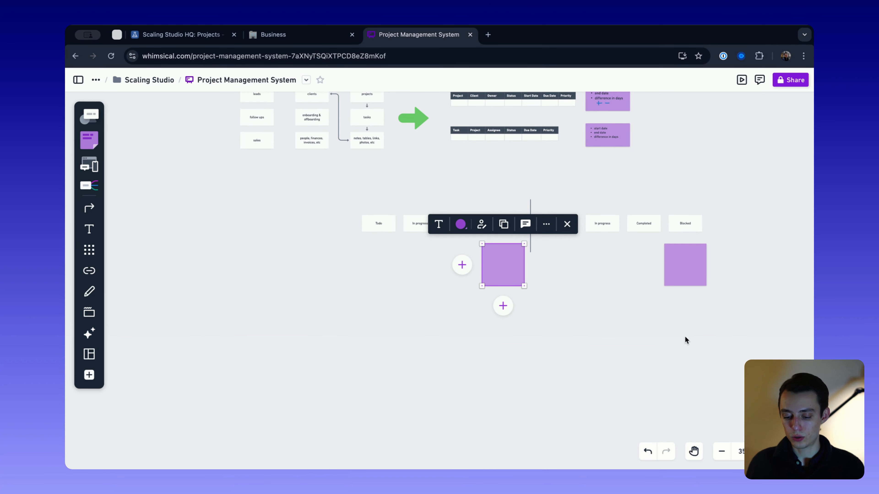
{"action": "scroll", "coordinate": [625, 329], "scroll_direction": "up", "scroll_amount": 3}
{"action": "scroll", "coordinate": [625, 329], "scroll_direction": "right", "scroll_amount": 2}
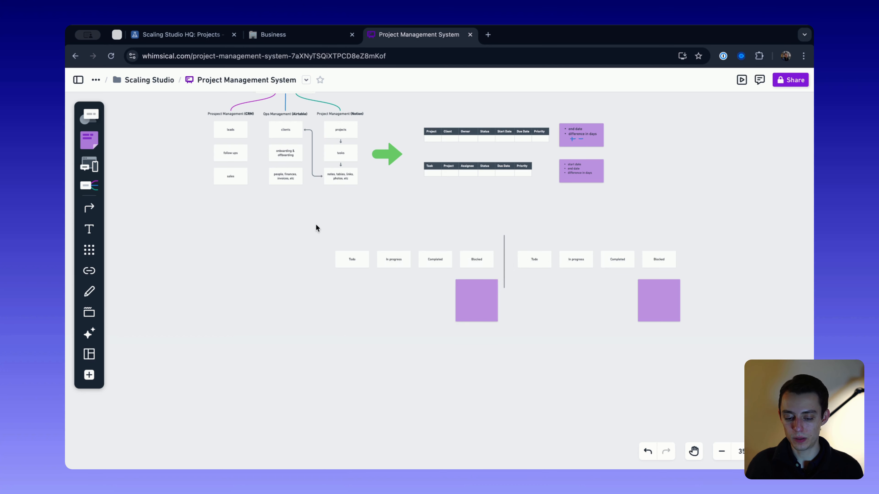
{"action": "left_click_drag", "start_coordinate": [316, 225], "coordinate": [493, 341]}
{"action": "left_click", "coordinate": [586, 234]}
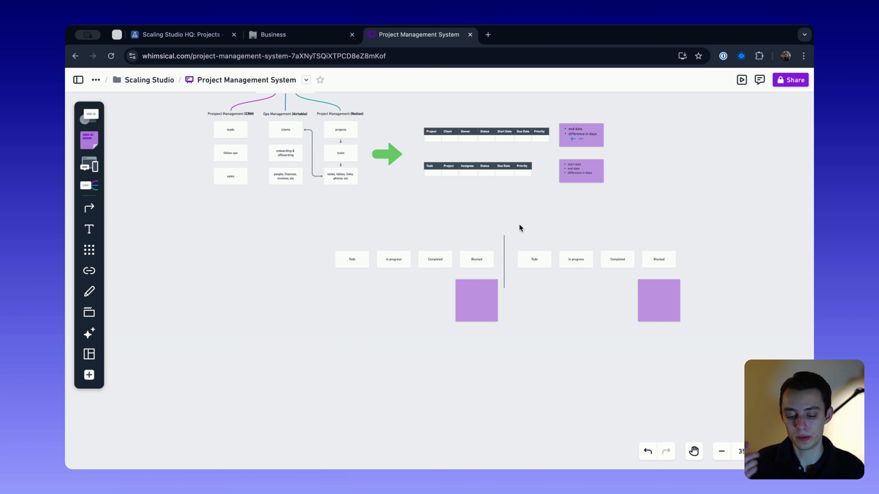
{"action": "left_click_drag", "start_coordinate": [517, 226], "coordinate": [611, 285]}
{"action": "left_click", "coordinate": [540, 286]}
{"action": "left_click_drag", "start_coordinate": [306, 220], "coordinate": [485, 320]}
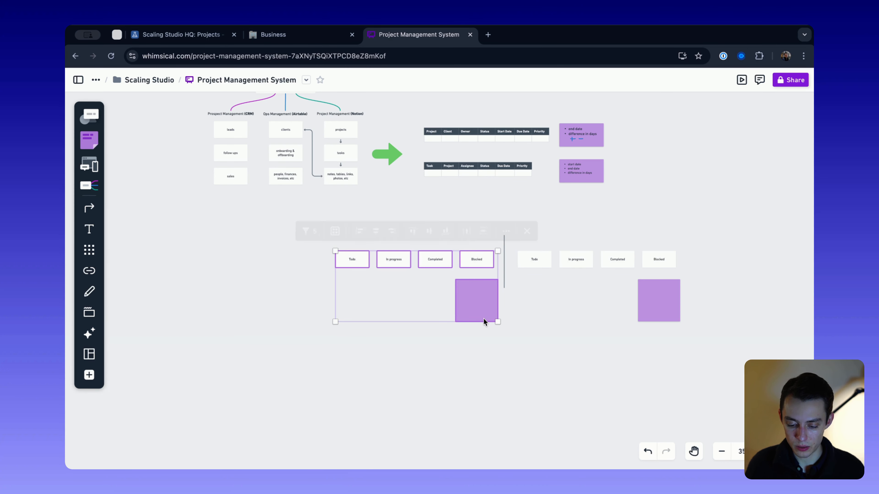
{"action": "left_click", "coordinate": [525, 284]}
{"action": "left_click_drag", "start_coordinate": [516, 227], "coordinate": [709, 331]}
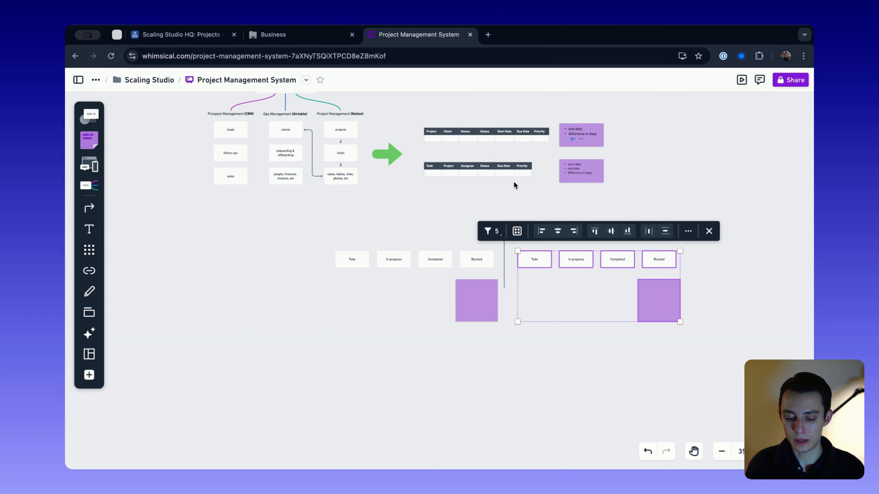
{"action": "left_click_drag", "start_coordinate": [437, 120], "coordinate": [550, 198]}
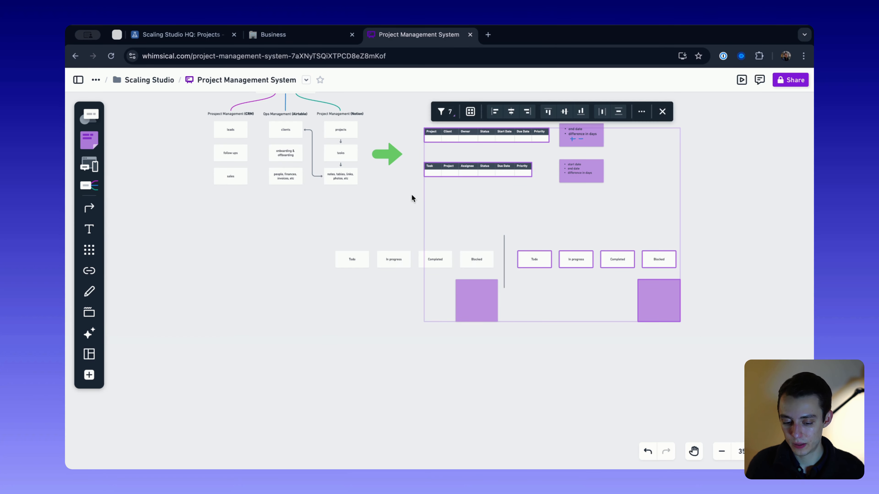
{"action": "left_click", "coordinate": [426, 180]}
- Examine how the clients box in the operations diagram relates to the Project table's Client column, and review the status rows
{"action": "scroll", "coordinate": [455, 156], "scroll_direction": "up", "scroll_amount": 5}
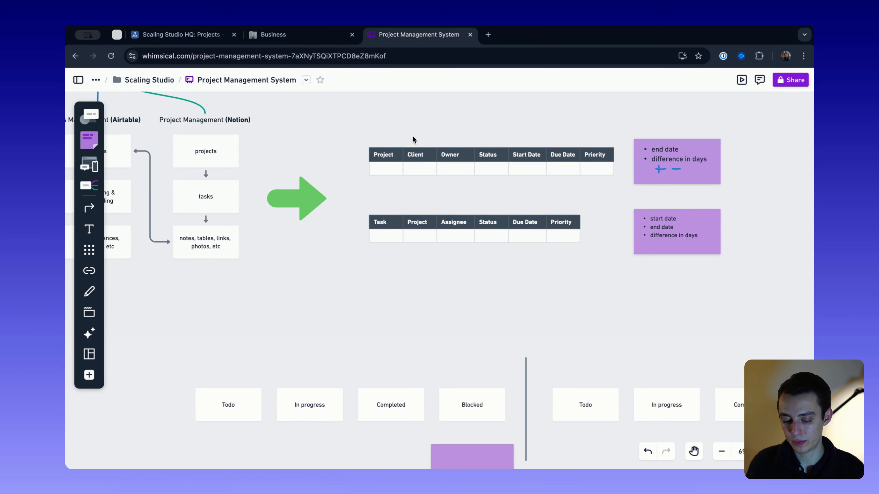
{"action": "scroll", "coordinate": [422, 158], "scroll_direction": "left", "scroll_amount": 5}
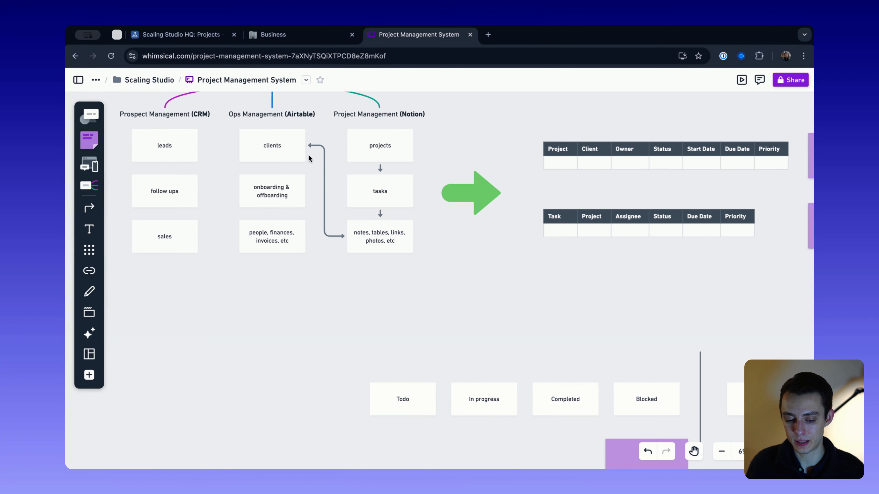
{"action": "scroll", "coordinate": [554, 120], "scroll_direction": "right", "scroll_amount": 2}
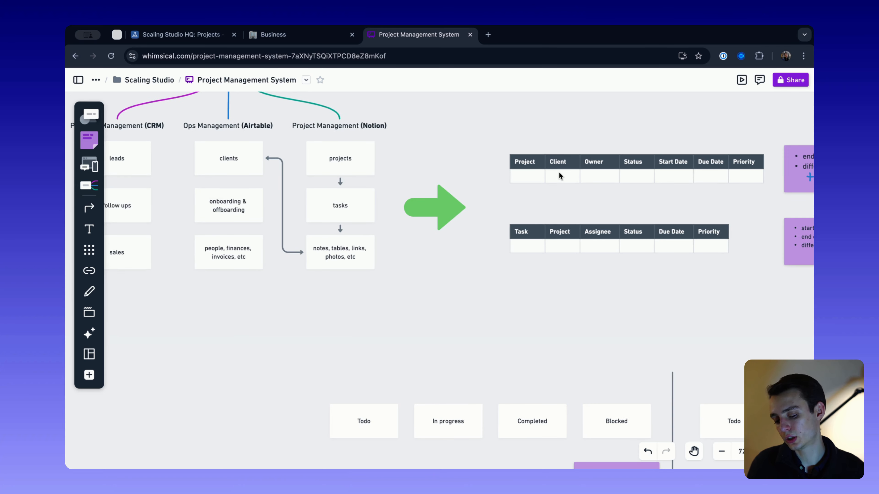
{"action": "scroll", "coordinate": [559, 173], "scroll_direction": "up", "scroll_amount": 3}
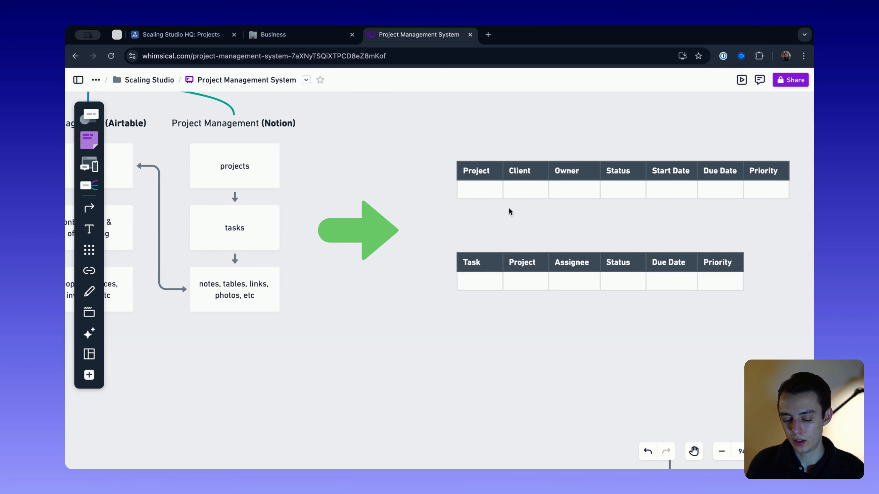
{"action": "left_click", "coordinate": [526, 162]}
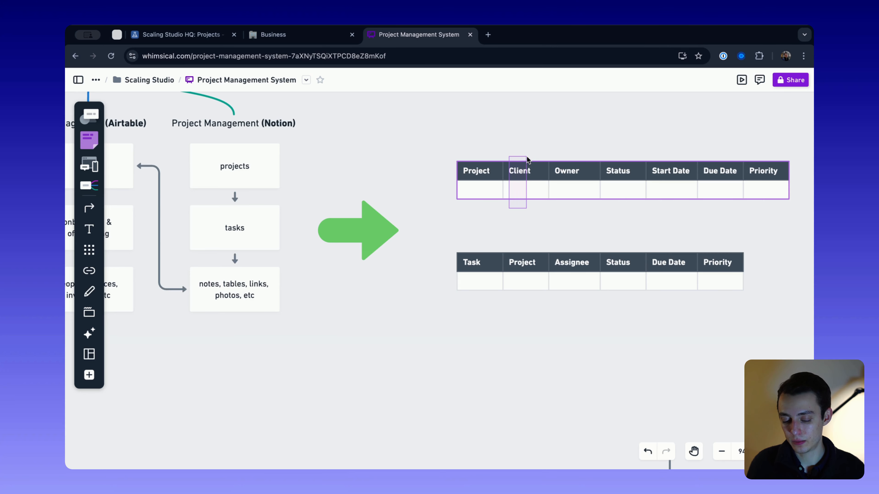
{"action": "scroll", "coordinate": [526, 160], "scroll_direction": "down", "scroll_amount": 5}
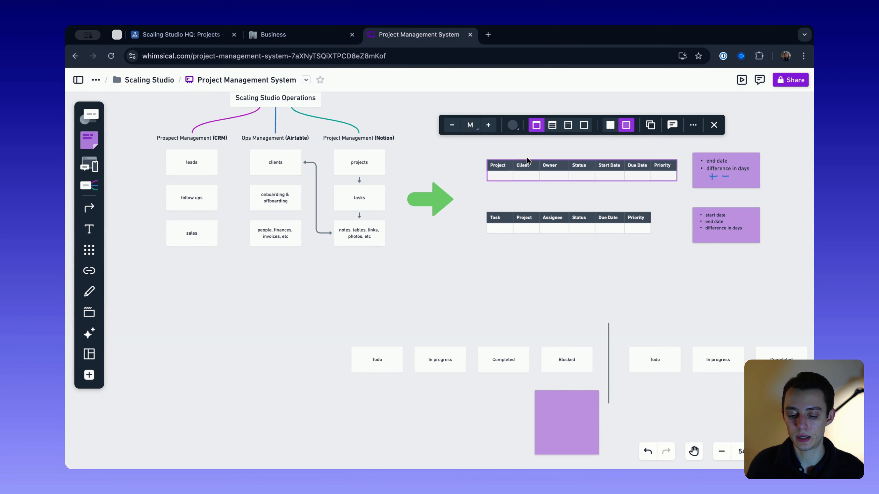
{"action": "scroll", "coordinate": [508, 195], "scroll_direction": "down", "scroll_amount": 3}
{"action": "scroll", "coordinate": [508, 195], "scroll_direction": "right", "scroll_amount": 3}
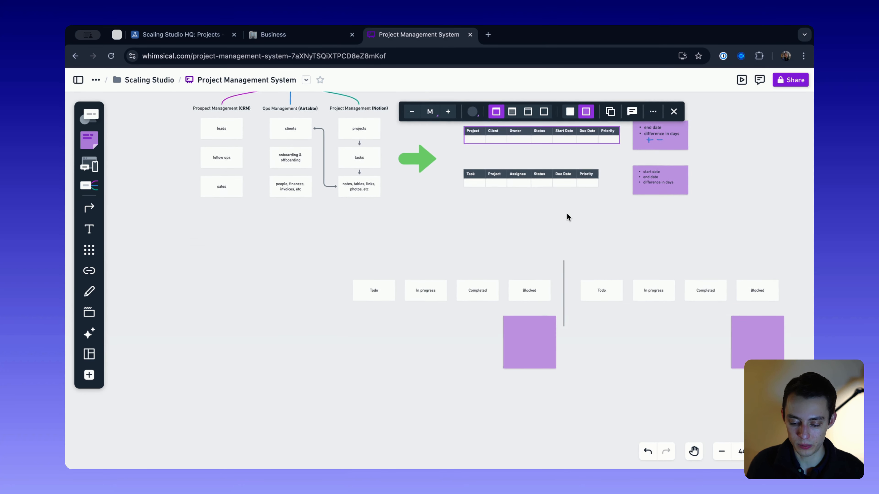
{"action": "scroll", "coordinate": [454, 220], "scroll_direction": "right", "scroll_amount": 6}
{"action": "scroll", "coordinate": [454, 220], "scroll_direction": "up", "scroll_amount": 1}
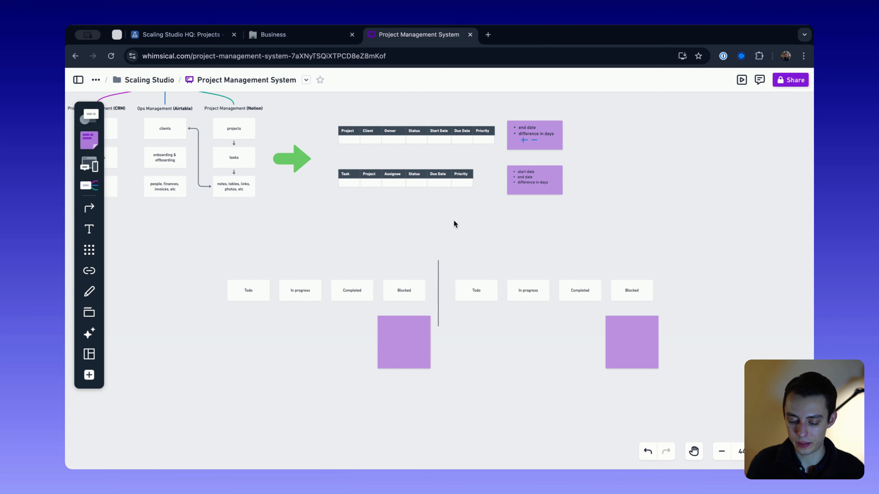
{"action": "scroll", "coordinate": [504, 294], "scroll_direction": "up", "scroll_amount": 3}
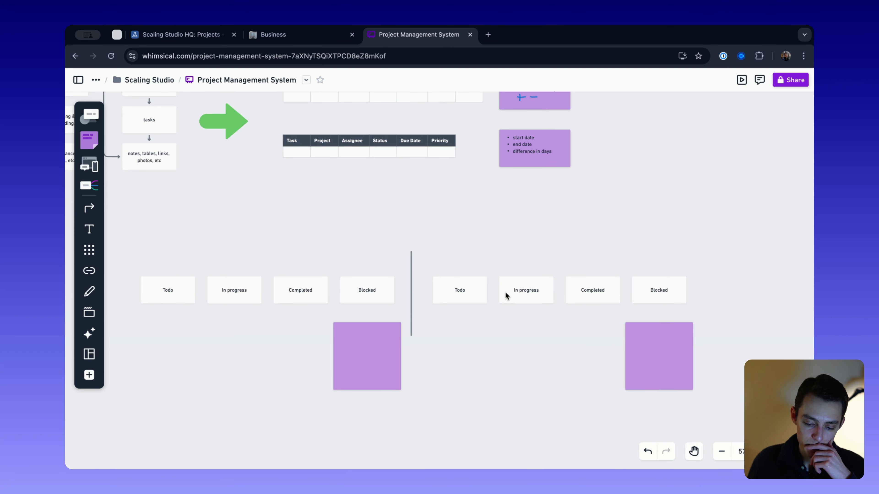
{"action": "scroll", "coordinate": [505, 292], "scroll_direction": "down", "scroll_amount": 4}
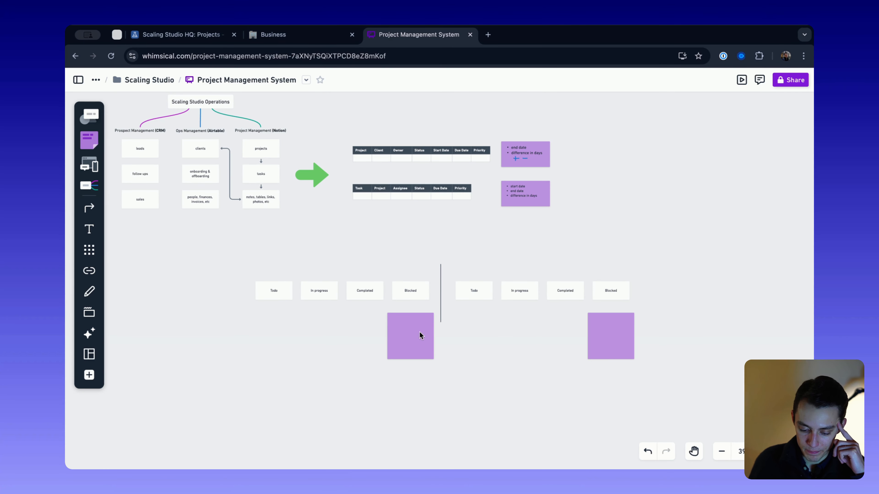
- Nudge the left-hand row's purple sticky note slightly farther below its Blocked box and deselect it
{"action": "left_click_drag", "start_coordinate": [409, 337], "coordinate": [411, 346]}
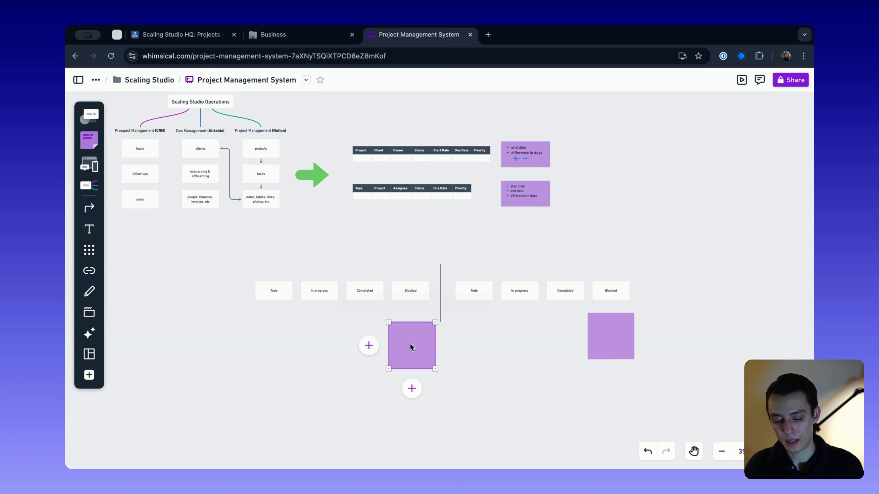
{"action": "scroll", "coordinate": [434, 246], "scroll_direction": "up", "scroll_amount": 3}
{"action": "left_click", "coordinate": [433, 246]}
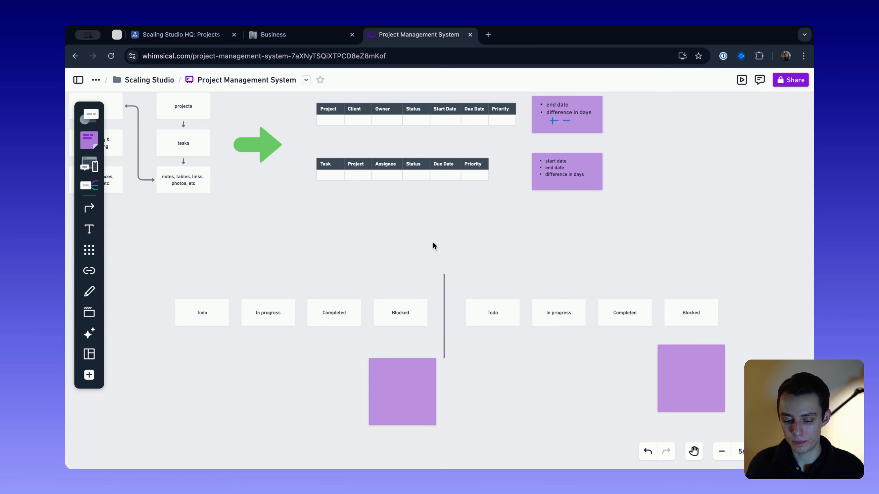
- Try entering xyz in the empty Start Date cell of the Project table and undo the entry
{"action": "scroll", "coordinate": [432, 244], "scroll_direction": "up", "scroll_amount": 3}
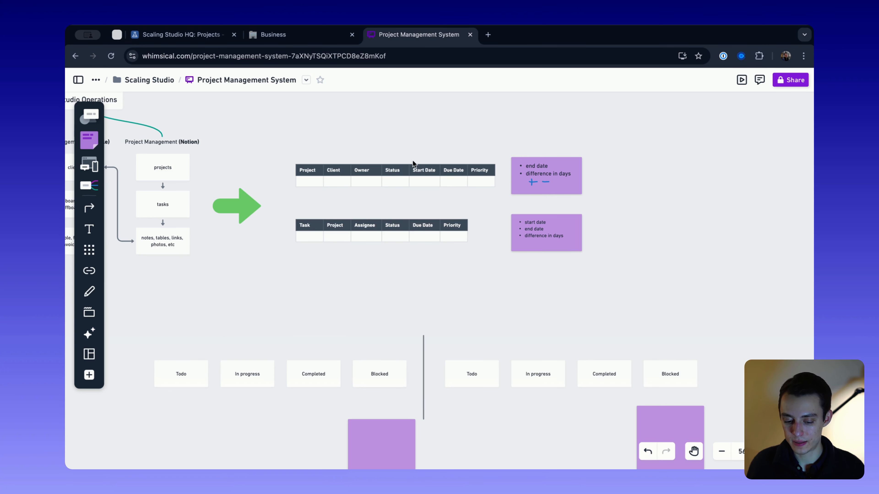
{"action": "scroll", "coordinate": [402, 243], "scroll_direction": "down", "scroll_amount": 5}
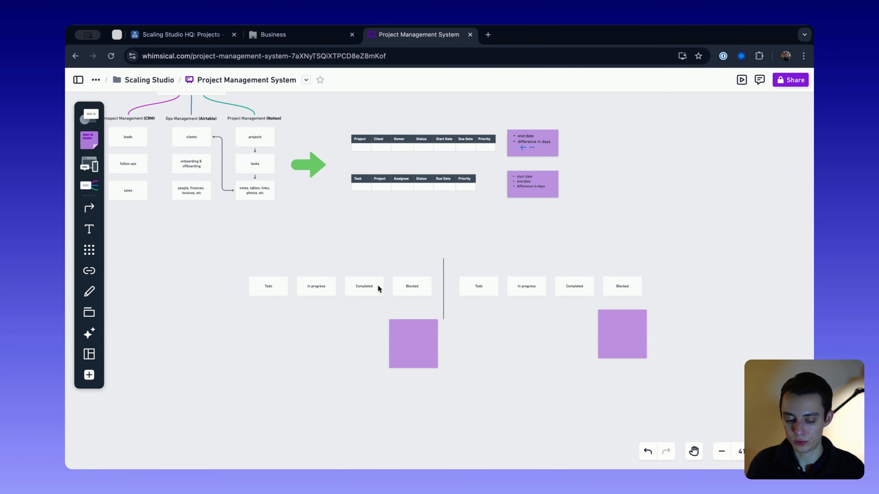
{"action": "left_click_drag", "start_coordinate": [353, 234], "coordinate": [630, 401]}
{"action": "left_click", "coordinate": [630, 401]}
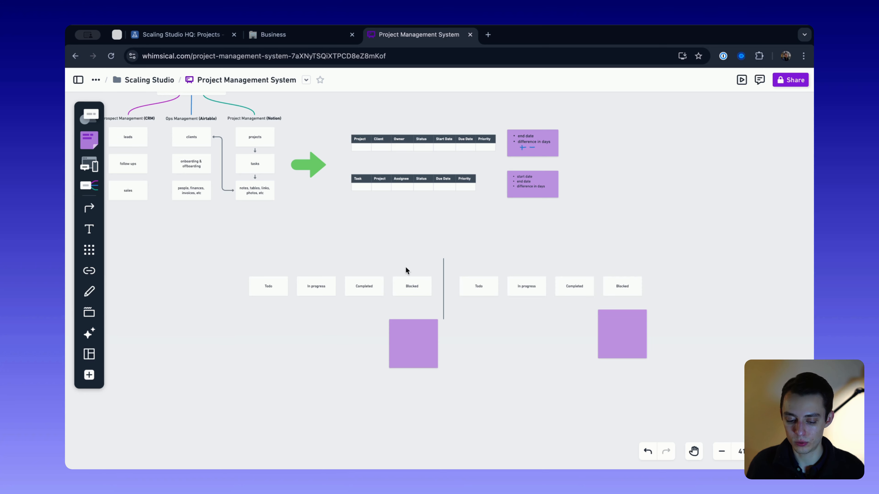
{"action": "scroll", "coordinate": [446, 149], "scroll_direction": "up", "scroll_amount": 5}
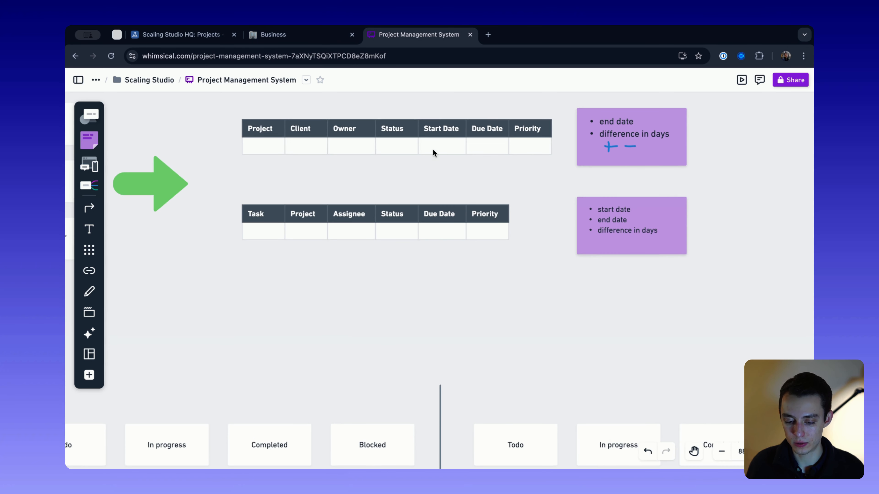
{"action": "left_click", "coordinate": [439, 150]}
{"action": "left_click", "coordinate": [438, 150]}
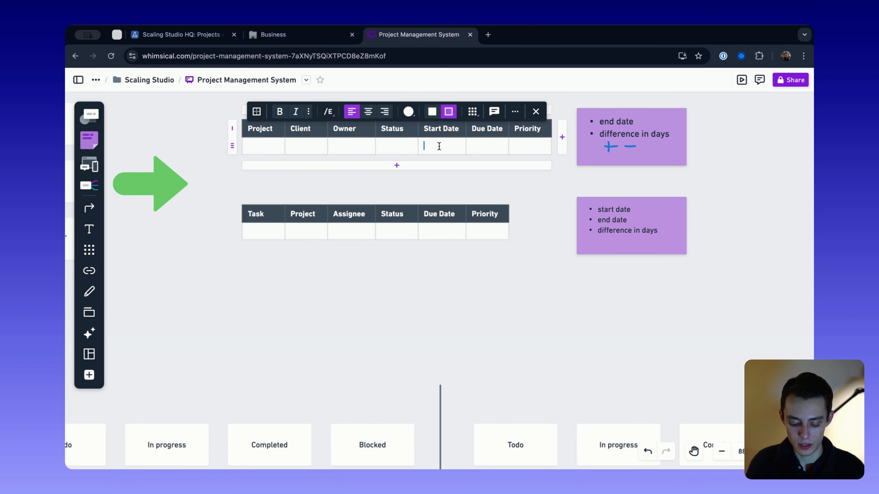
{"action": "type", "text": "xyz"}
{"action": "left_click", "coordinate": [539, 273]}
{"action": "scroll", "coordinate": [539, 273], "scroll_direction": "down", "scroll_amount": 5}
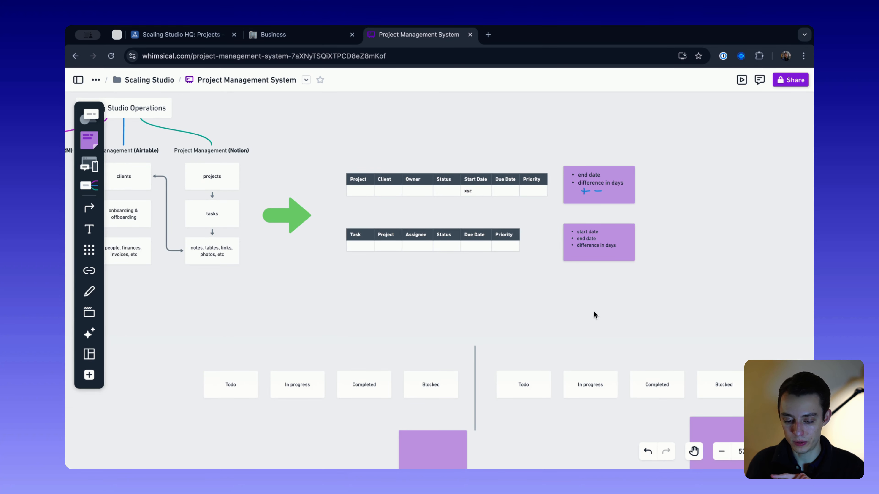
{"action": "key", "text": "ctrl+z"}
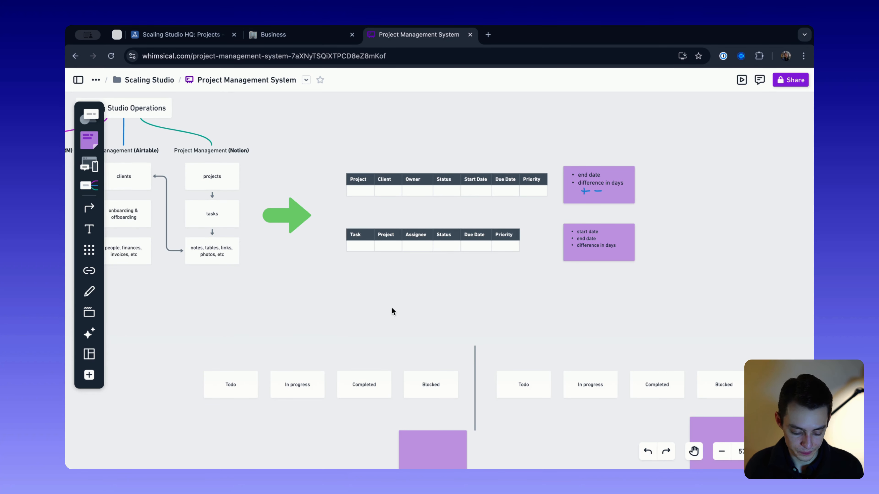
- Review the two status rows as a whole and compare them with the Project and Task tables
{"action": "scroll", "coordinate": [439, 318], "scroll_direction": "down", "scroll_amount": 3}
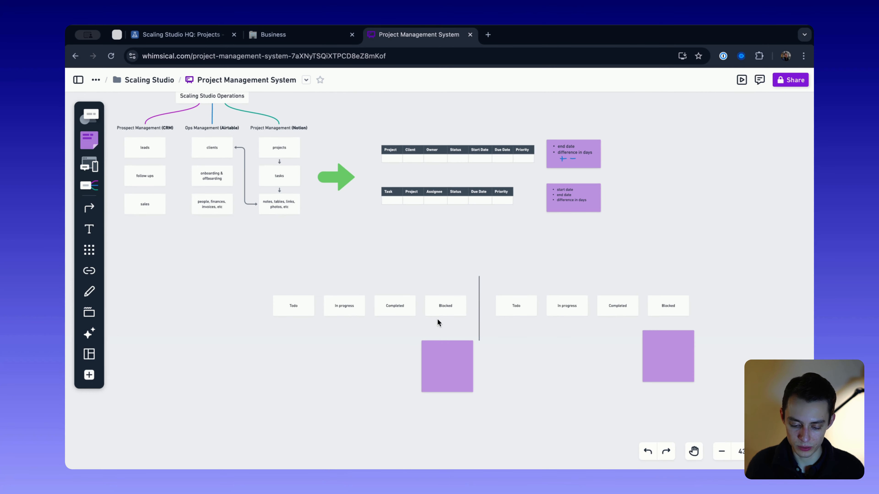
{"action": "left_click_drag", "start_coordinate": [269, 274], "coordinate": [708, 423]}
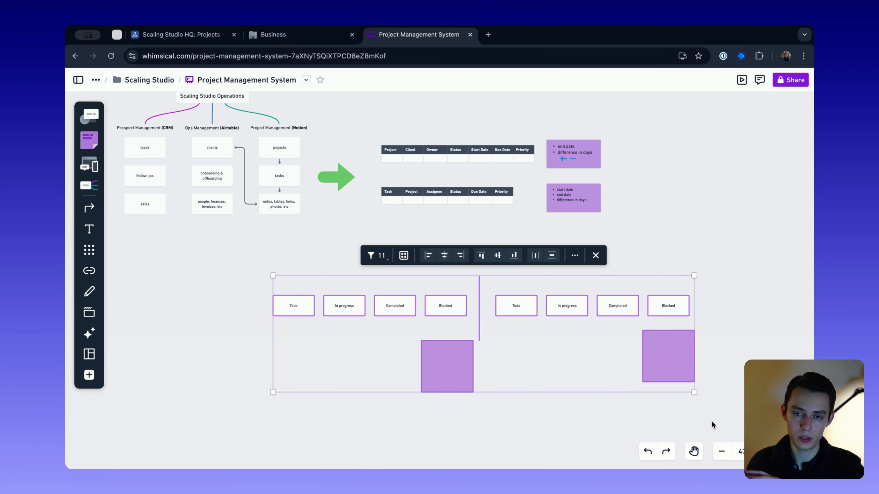
{"action": "left_click", "coordinate": [736, 405]}
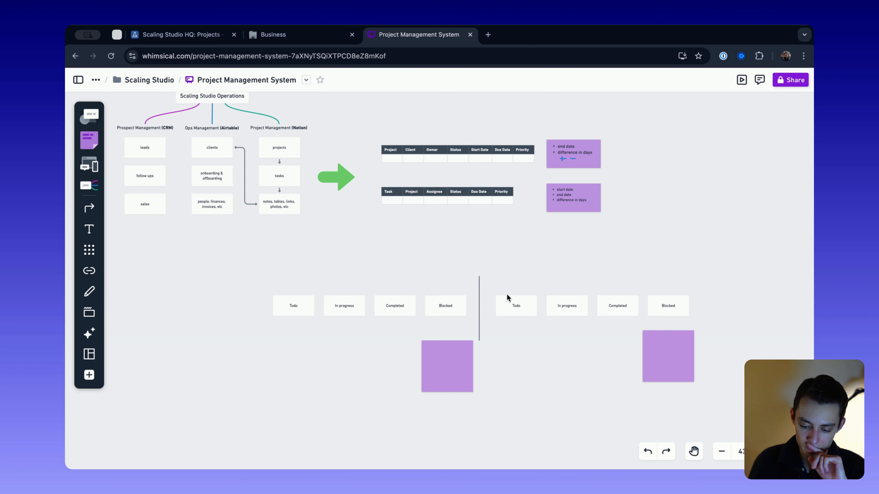
{"action": "scroll", "coordinate": [536, 226], "scroll_direction": "up", "scroll_amount": 3}
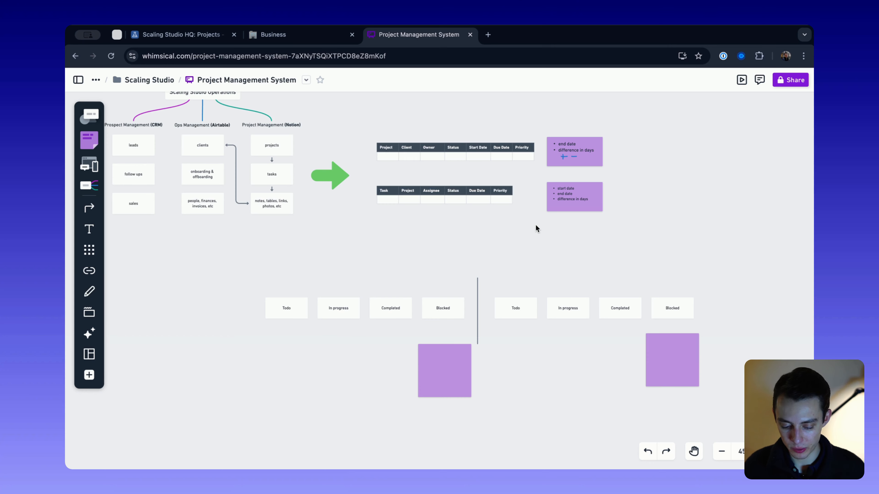
{"action": "scroll", "coordinate": [536, 227], "scroll_direction": "down", "scroll_amount": 3}
{"action": "scroll", "coordinate": [464, 180], "scroll_direction": "up", "scroll_amount": 5}
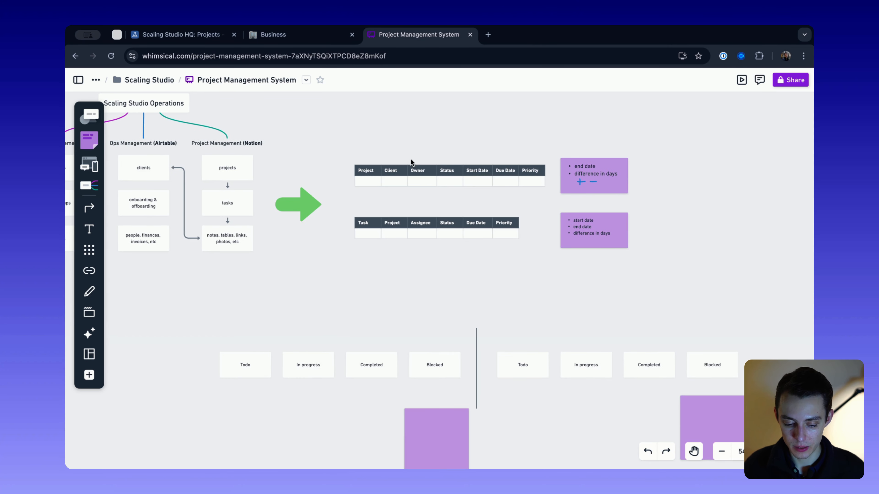
{"action": "left_click_drag", "start_coordinate": [339, 139], "coordinate": [554, 263]}
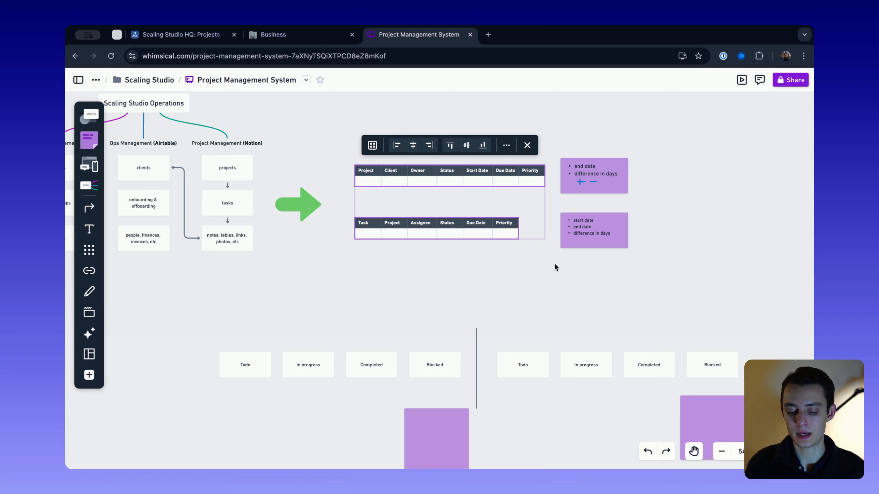
{"action": "left_click", "coordinate": [395, 283]}
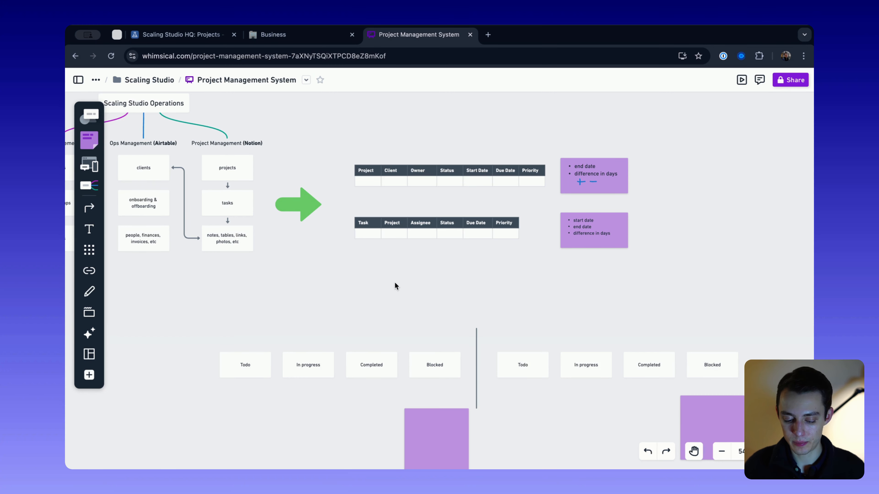
{"action": "scroll", "coordinate": [395, 283], "scroll_direction": "down", "scroll_amount": 3}
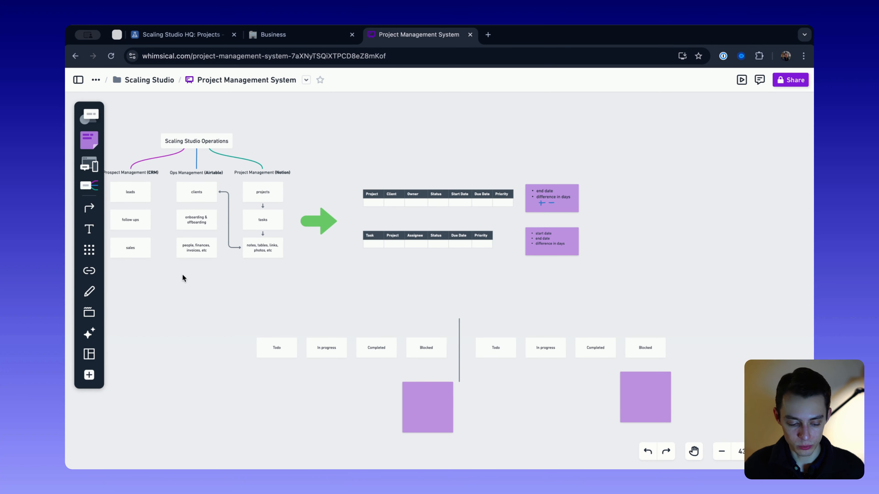
{"action": "left_click", "coordinate": [90, 290]}
{"action": "mouse_move", "coordinate": [460, 282]}
{"action": "left_mouse_down"}
{"action": "mouse_move", "coordinate": [425, 296]}
{"action": "mouse_move", "coordinate": [468, 313]}
{"action": "left_mouse_up"}
{"action": "mouse_move", "coordinate": [290, 307]}
{"action": "left_mouse_down"}
{"action": "mouse_move", "coordinate": [486, 421]}
{"action": "mouse_move", "coordinate": [244, 301]}
{"action": "left_mouse_up"}
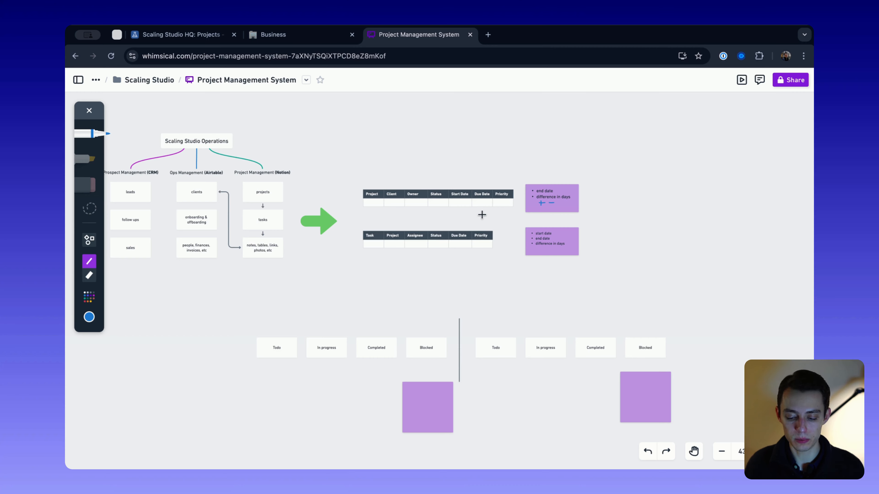
{"action": "scroll", "coordinate": [481, 215], "scroll_direction": "up", "scroll_amount": 3}
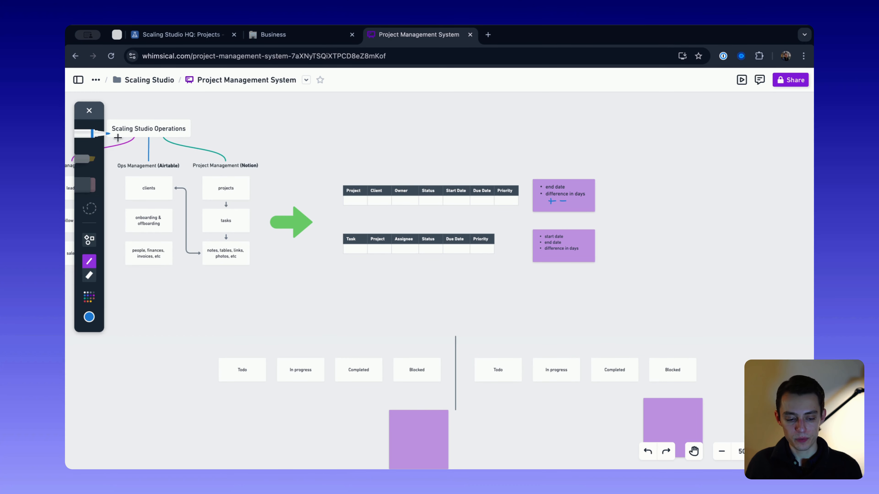
{"action": "left_click", "coordinate": [90, 111]}
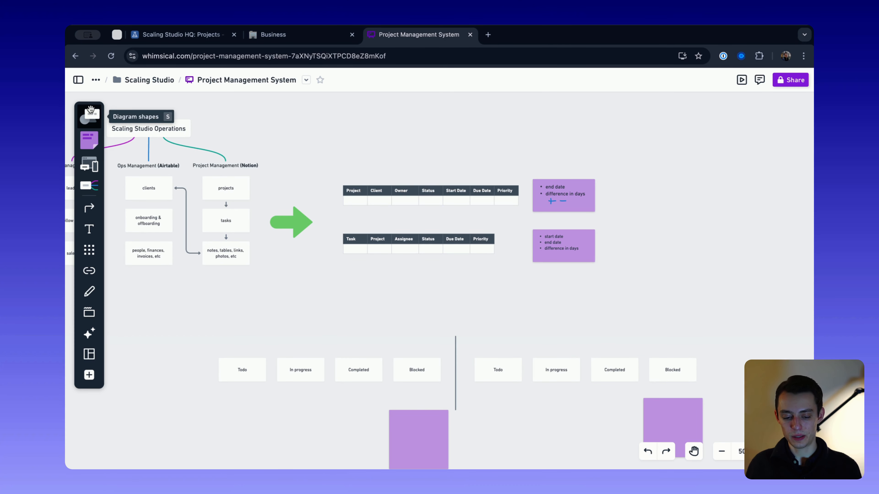
- Review the whole board, following the operations diagram through the Project and Task tables to the two status rows
{"action": "scroll", "coordinate": [357, 239], "scroll_direction": "down", "scroll_amount": 5}
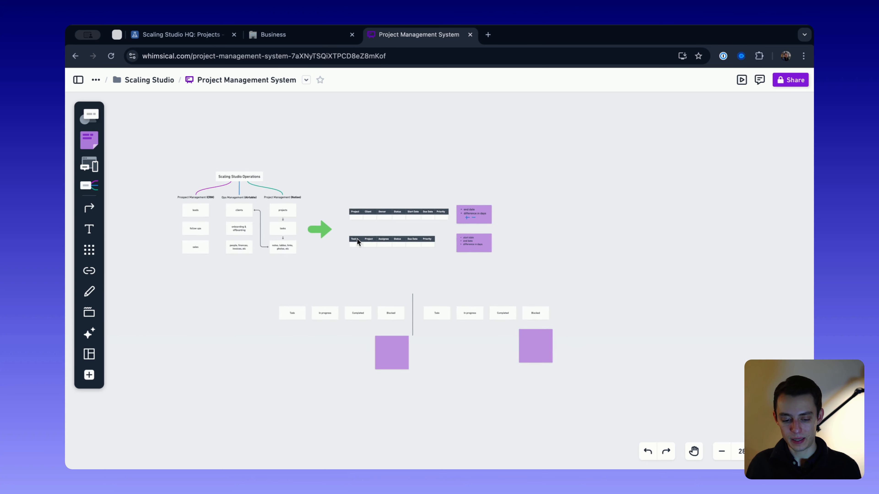
{"action": "scroll", "coordinate": [357, 239], "scroll_direction": "up", "scroll_amount": 2}
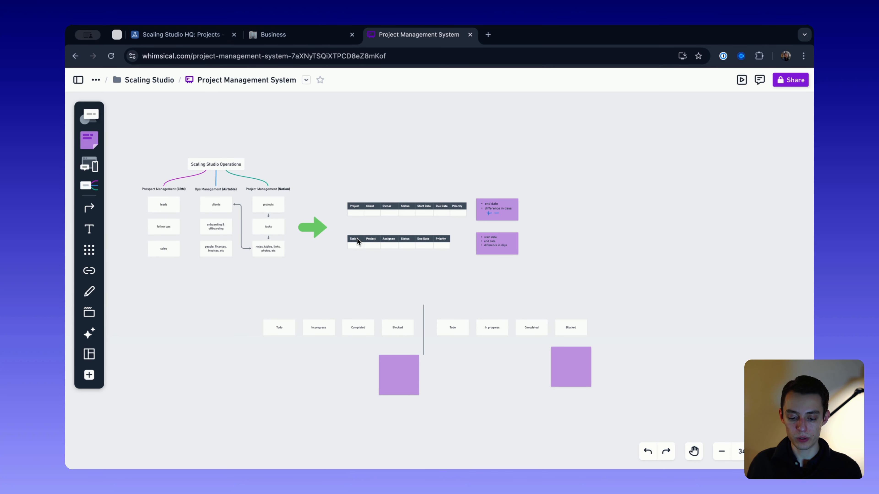
{"action": "scroll", "coordinate": [395, 211], "scroll_direction": "up", "scroll_amount": 3}
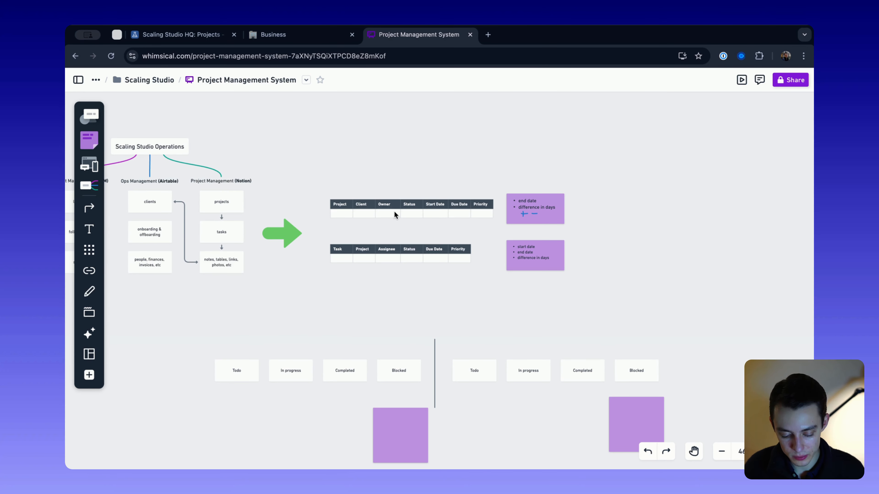
{"action": "scroll", "coordinate": [418, 250], "scroll_direction": "down", "scroll_amount": 3}
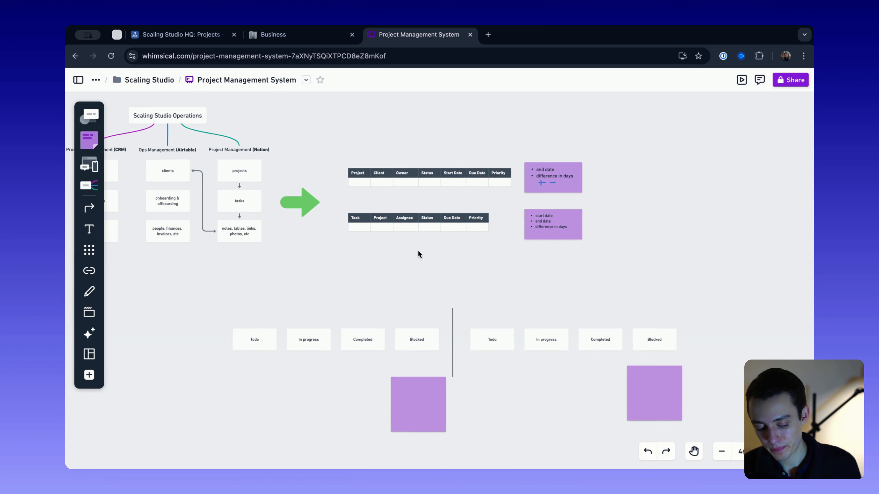
{"action": "scroll", "coordinate": [418, 251], "scroll_direction": "left", "scroll_amount": 2}
{"action": "scroll", "coordinate": [394, 295], "scroll_direction": "down", "scroll_amount": 1}
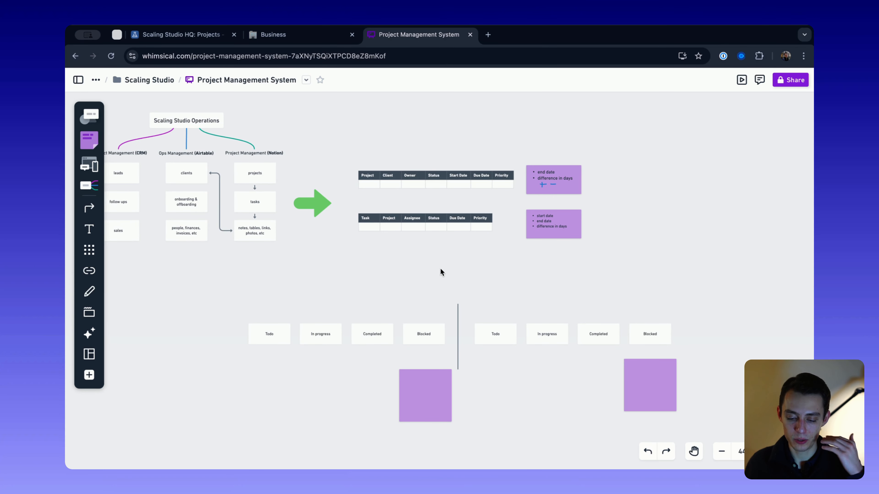
{"action": "scroll", "coordinate": [441, 272], "scroll_direction": "down", "scroll_amount": 5}
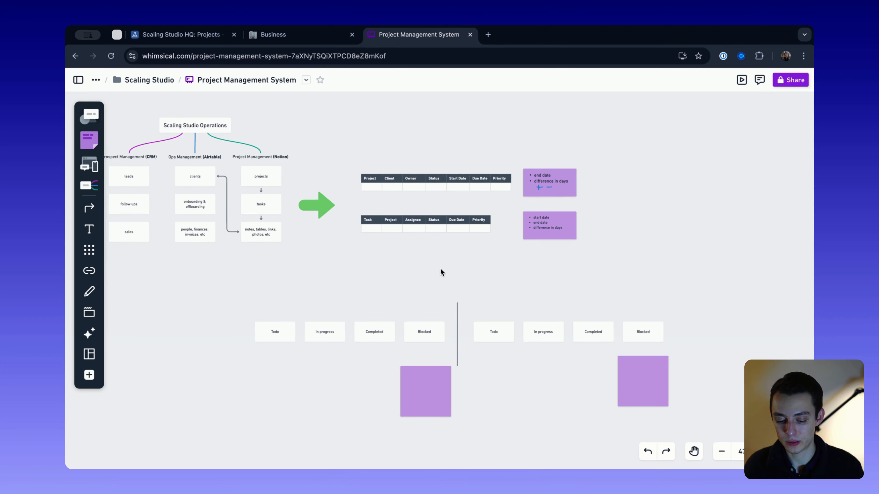